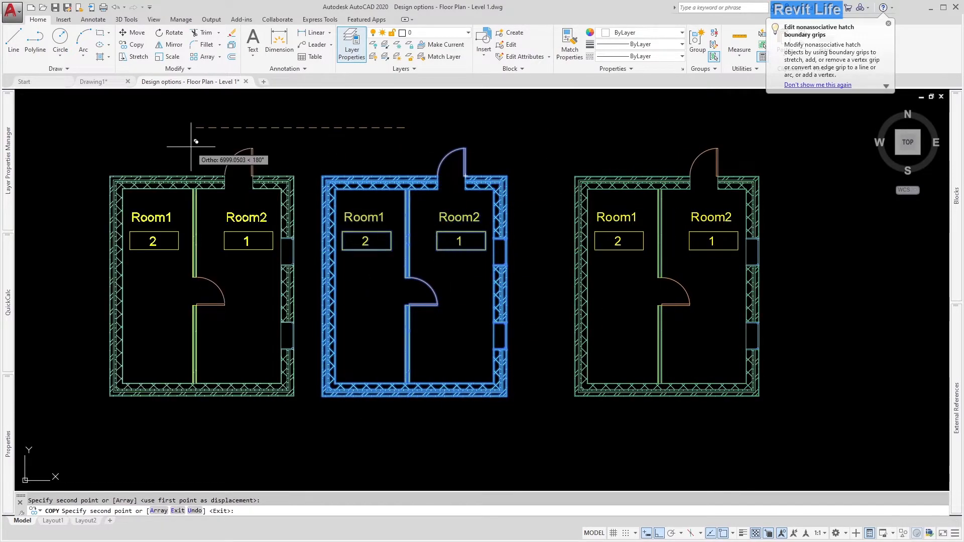
# Place another copy of the floor plan to the left of the existing plans and finish copying
pyautogui.click(166, 138)
pyautogui.press('Escape')
pyautogui.press('Escape')
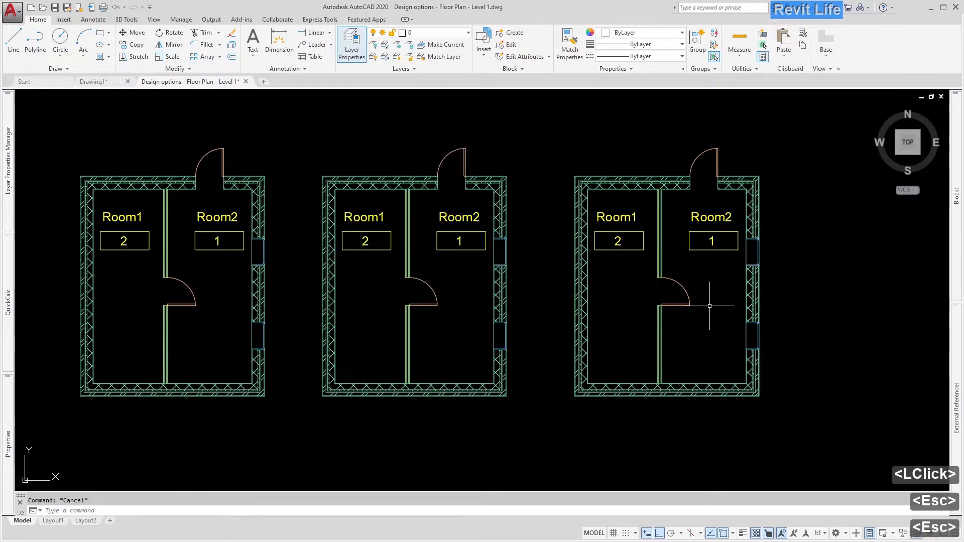
# Stretch the partition in the rightmost plan so its interior door opening moves up toward the room labels
pyautogui.scroll(2, 693, 301)
pyautogui.write('s')
pyautogui.press('space')
pyautogui.click(683, 344)
pyautogui.click(564, 236)
pyautogui.press('Return')
pyautogui.click(748, 359)
pyautogui.click(734, 278)
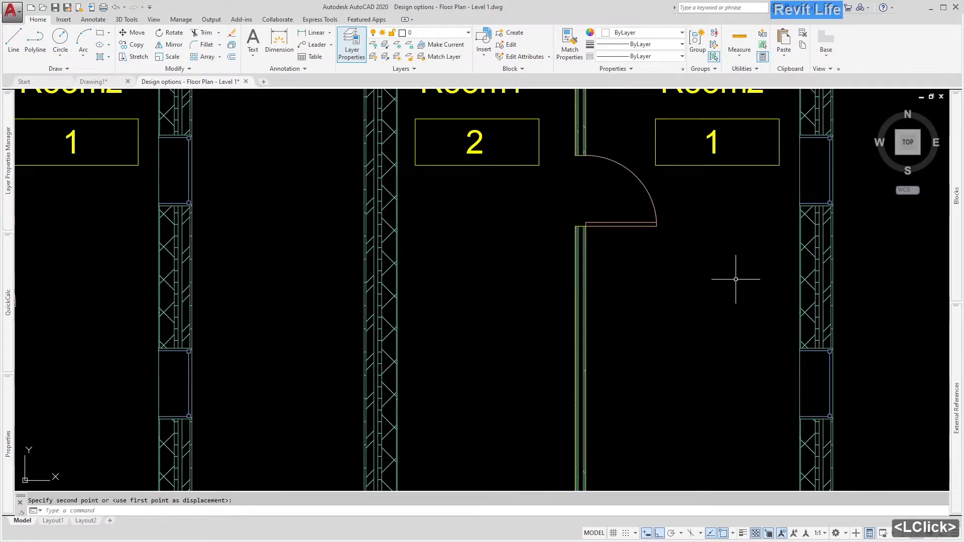
# Draw thin horizontal rectangles as new walls across Room2 and Room1 in the rightmost plan, each spanning from partition to exterior wall
pyautogui.scroll(-3, 695, 280)
pyautogui.moveTo(648, 281); pyautogui.dragTo(577, 280, button='middle')
pyautogui.write('rec')
pyautogui.press('space')
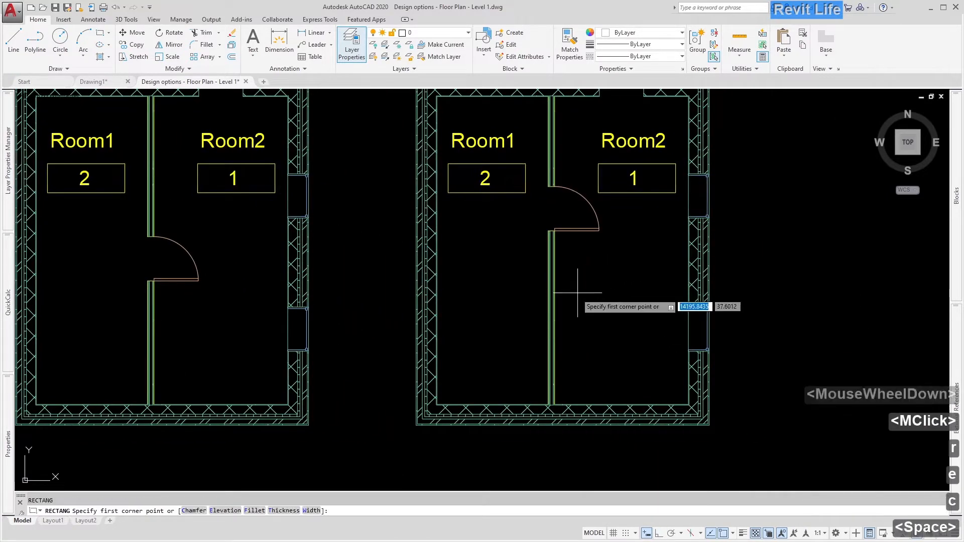
pyautogui.click(555, 282)
pyautogui.click(688, 290)
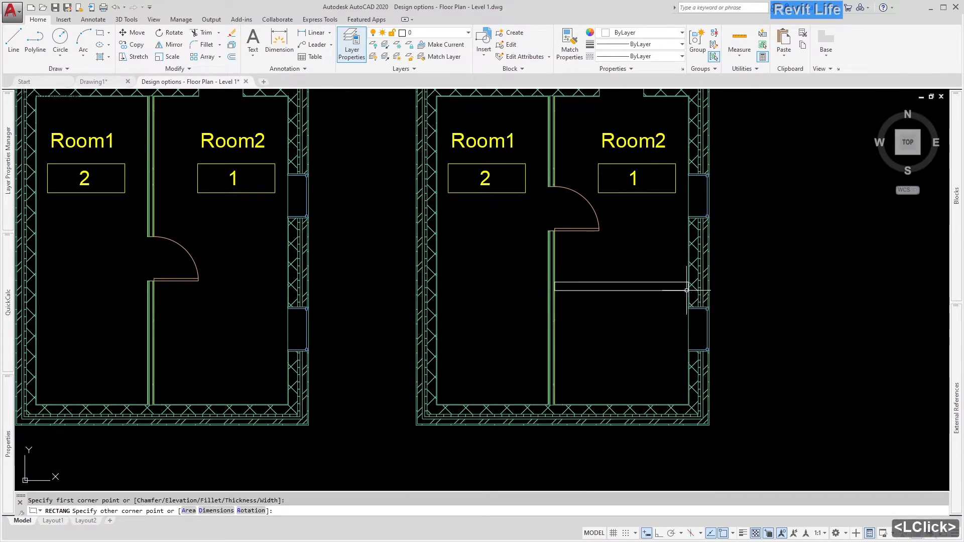
pyautogui.press('space')
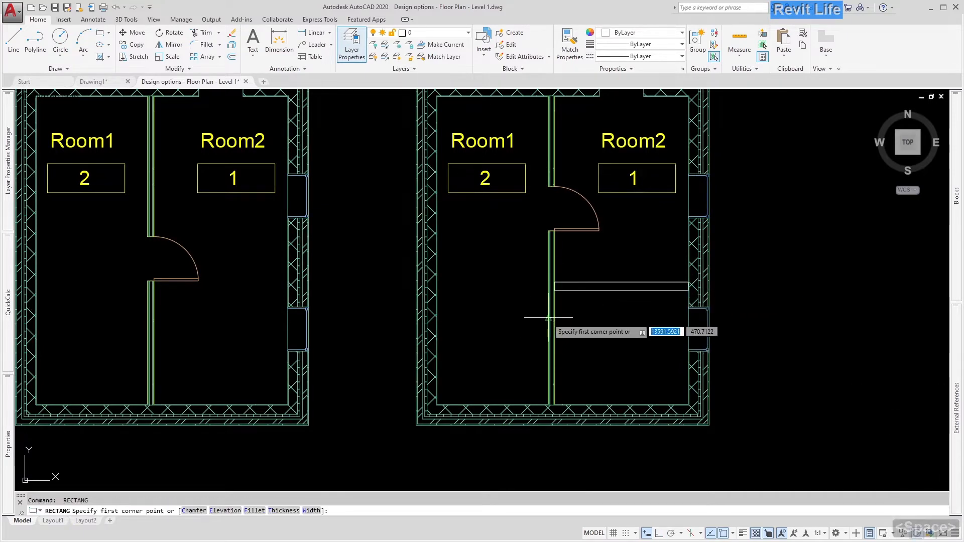
pyautogui.click(547, 319)
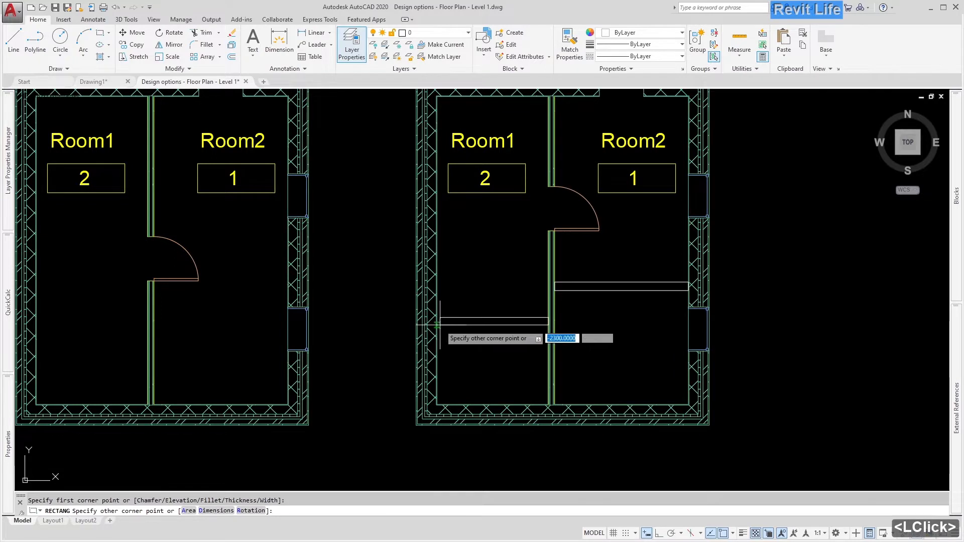
pyautogui.press('Escape')
# Draw a rectangle across Room1's exterior wall near the lower corner of the rightmost plan for a new opening
pyautogui.scroll(1, 407, 344)
pyautogui.press('space')
pyautogui.click(404, 333)
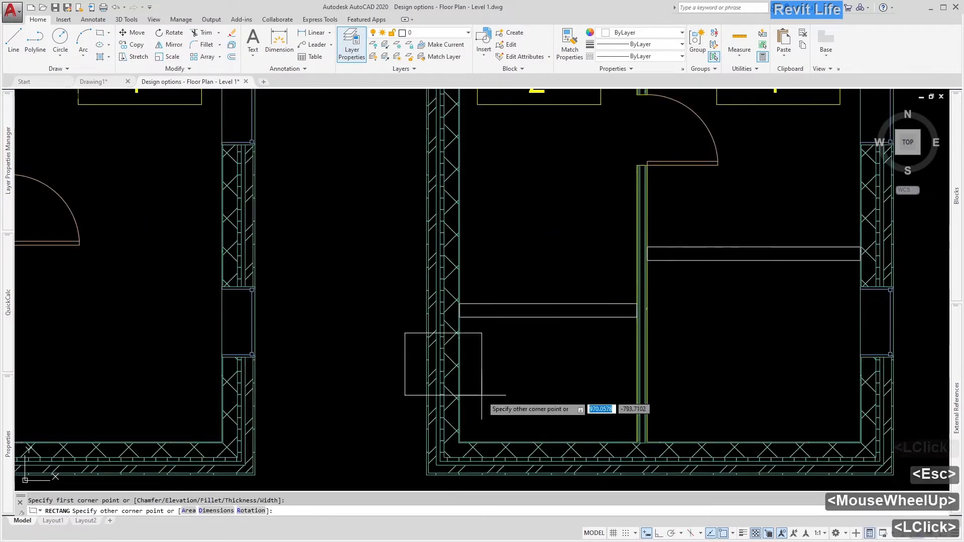
pyautogui.click(477, 427)
pyautogui.press('Escape')
# Trim the exterior wall lines and hatching inside the new opening rectangle, using the rectangle as the cutting edge
pyautogui.write('tr')
pyautogui.press('space')
pyautogui.doubleClick(477, 400)
pyautogui.press('space')
pyautogui.click(465, 403)
pyautogui.click(428, 354)
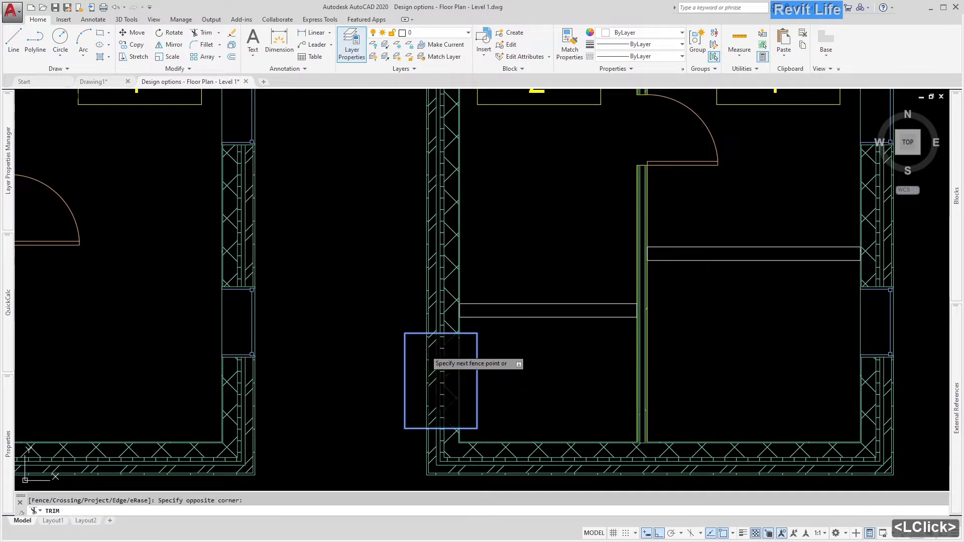
pyautogui.click(428, 354)
pyautogui.click(442, 360)
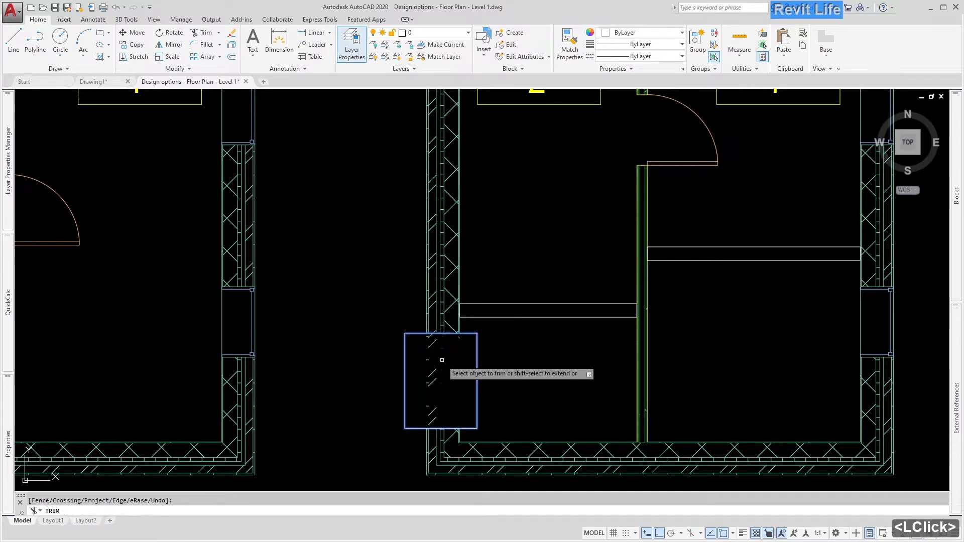
pyautogui.click(432, 342)
pyautogui.click(457, 338)
pyautogui.press('Escape')
# Stretch the opening rectangle's room-side edge back to the inner face of the exterior wall
pyautogui.write('s')
pyautogui.press('space')
pyautogui.scroll(-2, 502, 351)
pyautogui.scroll(2, 495, 401)
pyautogui.click(494, 401)
pyautogui.click(480, 297)
pyautogui.press('space')
pyautogui.click(490, 326)
pyautogui.click(473, 325)
# Stretch the opening rectangle's outer edge in to the outer face of the exterior wall
pyautogui.press('space')
pyautogui.click(405, 277)
pyautogui.click(432, 340)
pyautogui.press('space')
pyautogui.click(428, 337)
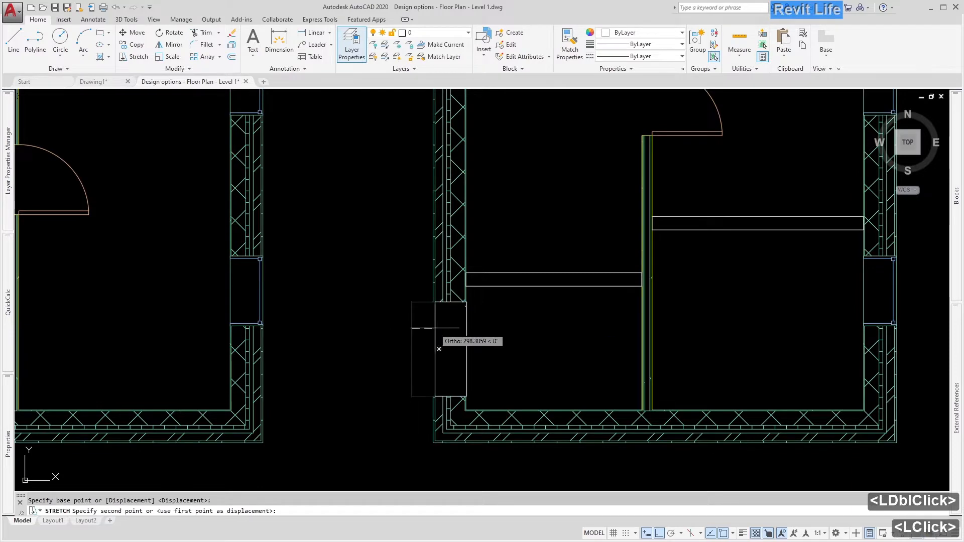
pyautogui.press('Escape')
# Stretch the partition in the leftmost plan so its interior door opening moves down, away from the room labels
pyautogui.scroll(-3, 435, 305)
pyautogui.moveTo(434, 305); pyautogui.dragTo(466, 304, button='middle')
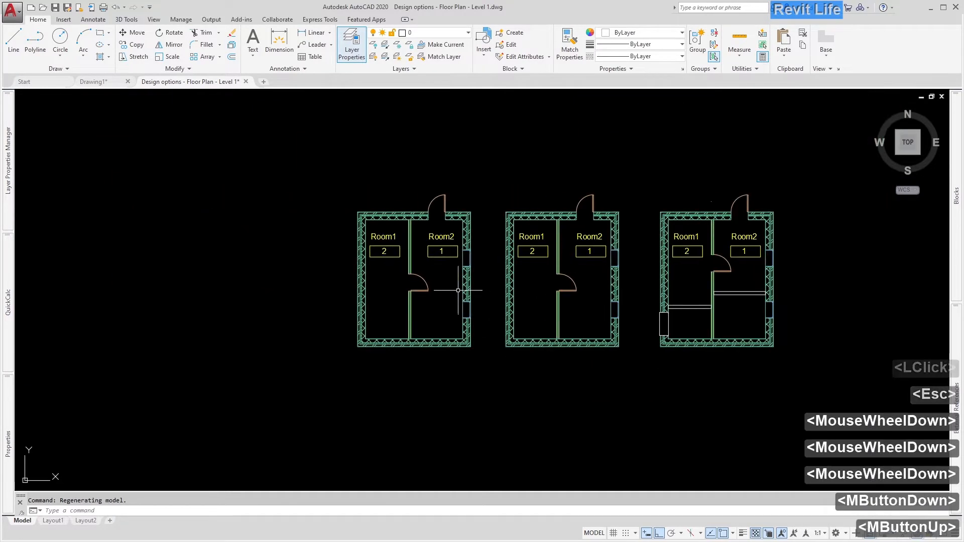
pyautogui.scroll(2, 658, 284)
pyautogui.write('s')
pyautogui.press('space')
pyautogui.click(468, 292)
pyautogui.click(387, 234)
pyautogui.press('space')
pyautogui.click(474, 260)
pyautogui.click(489, 325)
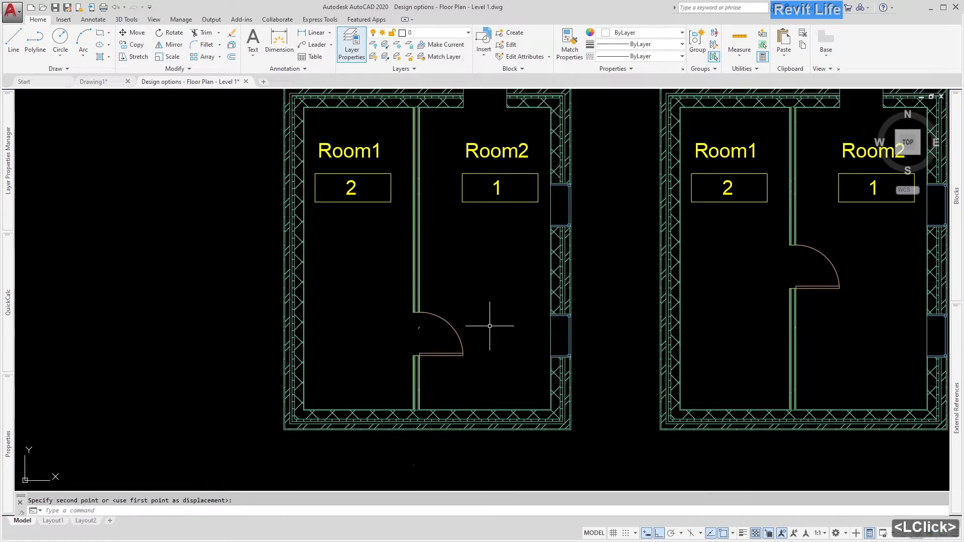
# Draw thin horizontal rectangles as new walls across Room1 and Room2 in the leftmost plan, on either side of the partition
pyautogui.moveTo(413, 234); pyautogui.dragTo(374, 282, button='middle')
pyautogui.write('rec')
pyautogui.press('space')
pyautogui.click(375, 279)
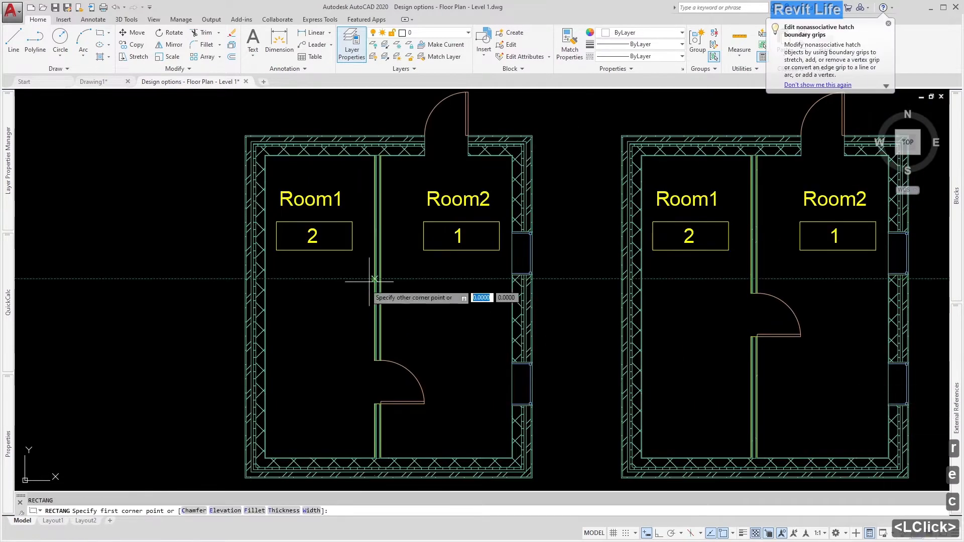
pyautogui.click(265, 290)
pyautogui.press('space')
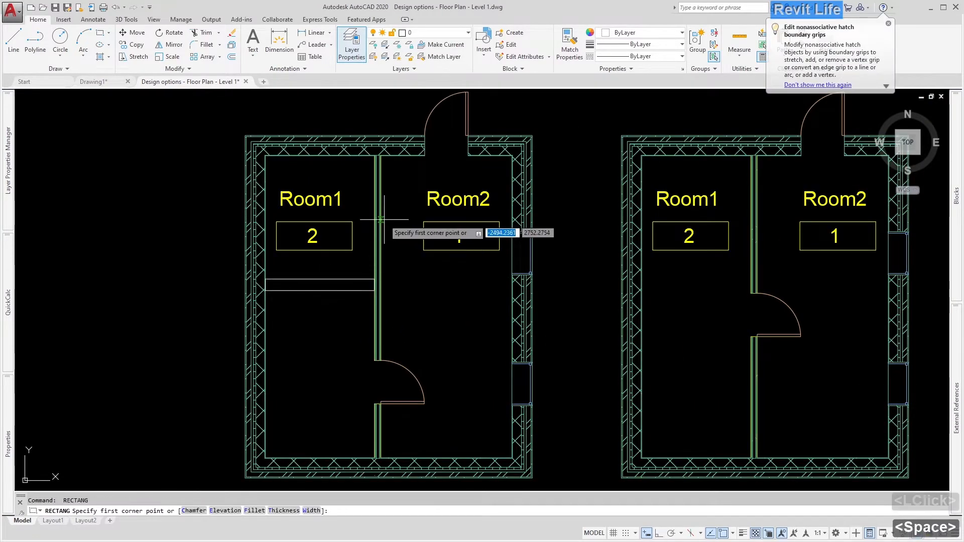
pyautogui.click(381, 308)
pyautogui.click(511, 319)
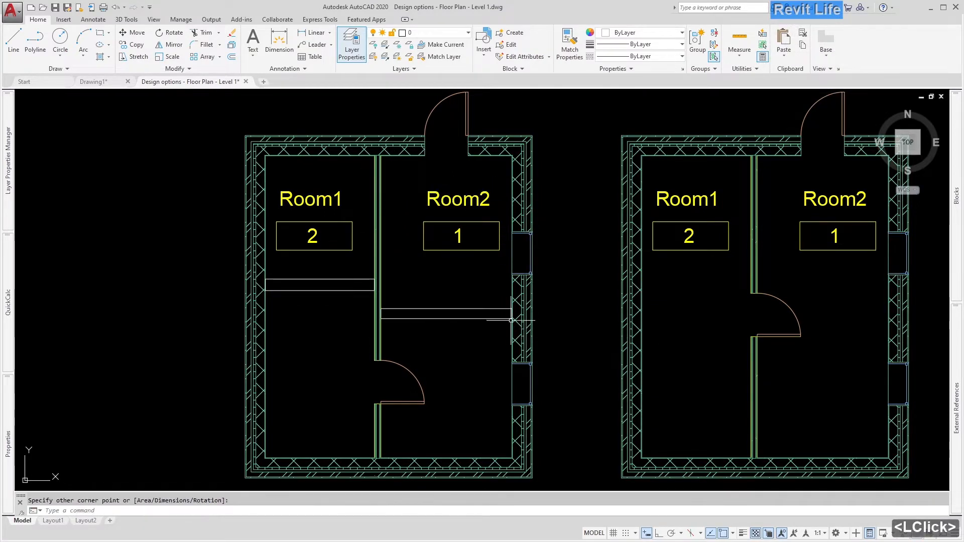
# Draw a rectangle across the exterior wall beside the Room1 label in the leftmost plan
pyautogui.moveTo(294, 310); pyautogui.dragTo(333, 286, button='middle')
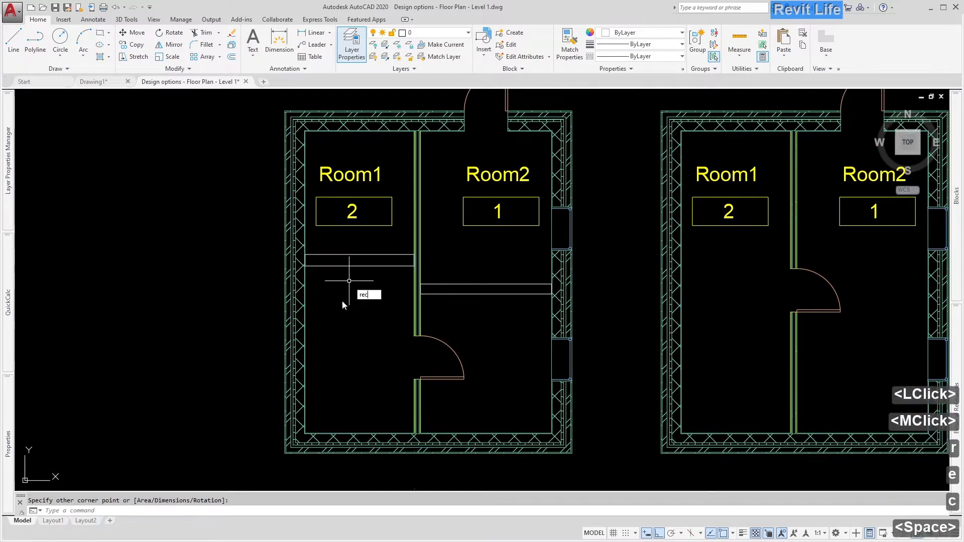
pyautogui.press('space')
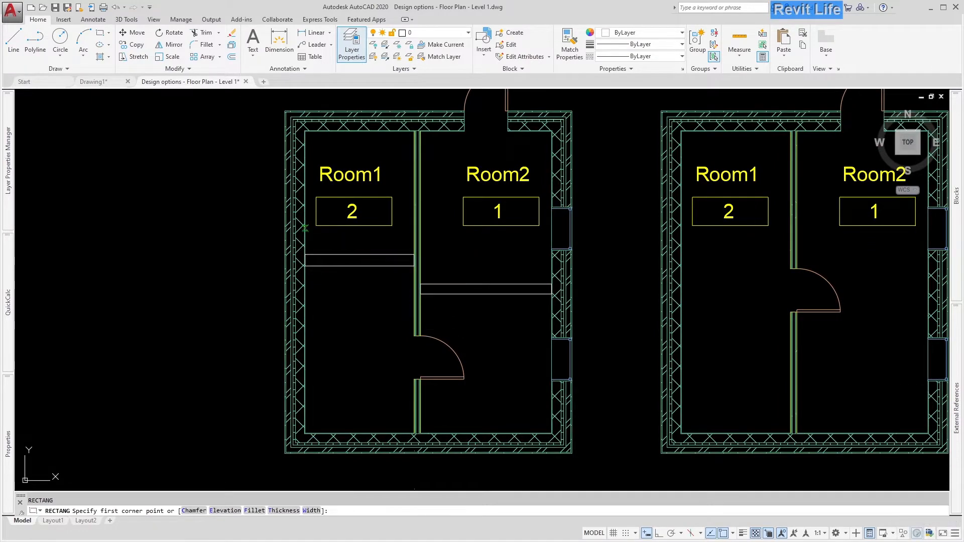
pyautogui.click(305, 228)
pyautogui.click(275, 163)
pyautogui.press('Escape')
pyautogui.scroll(2, 275, 166)
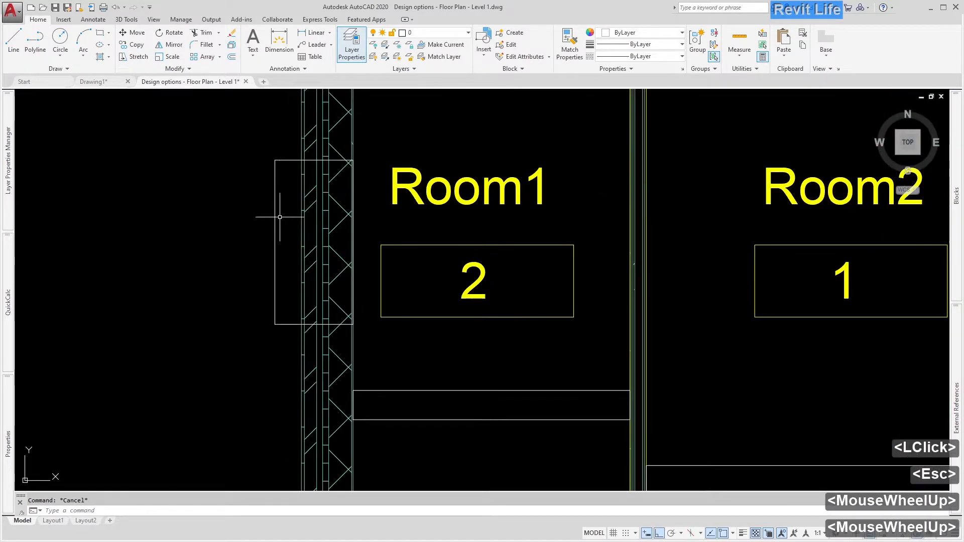
# Move the rectangle beside Room1 slightly toward the room so it extends past the wall's inner face
pyautogui.click(275, 188)
pyautogui.click(274, 189)
pyautogui.write('m')
pyautogui.press('space')
pyautogui.click(243, 222)
pyautogui.click(250, 223)
pyautogui.press('Escape')
# Trim the exterior wall lines inside the rectangle beside Room1 in the leftmost plan, using the rectangle as the cutting edge
pyautogui.write('tr')
pyautogui.press('space')
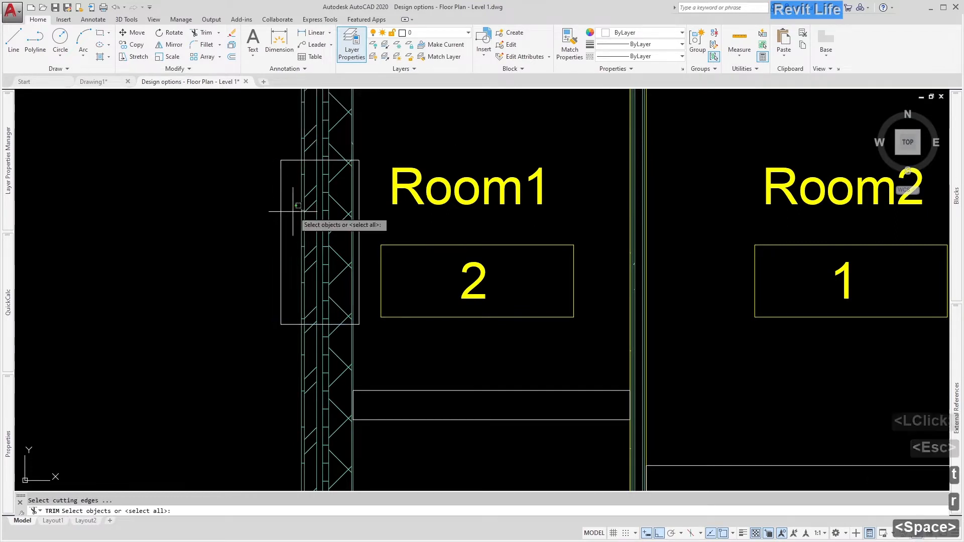
pyautogui.doubleClick(281, 212)
pyautogui.press('space')
pyautogui.click(354, 302)
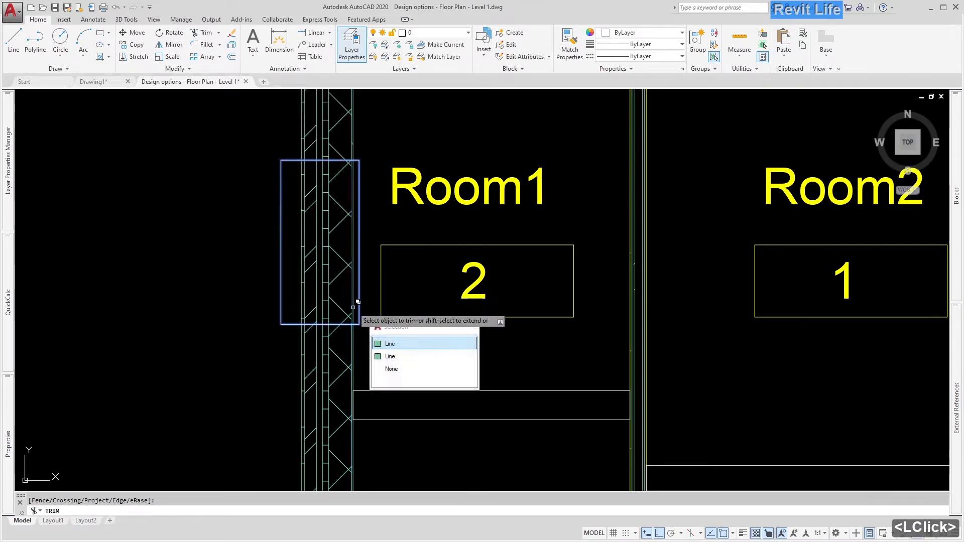
pyautogui.scroll(2, 358, 302)
pyautogui.scroll(1, 352, 296)
pyautogui.click(130, 198)
pyautogui.scroll(-3, 221, 236)
pyautogui.scroll(-1, 221, 246)
pyautogui.press('Escape')
pyautogui.scroll(-1, 301, 261)
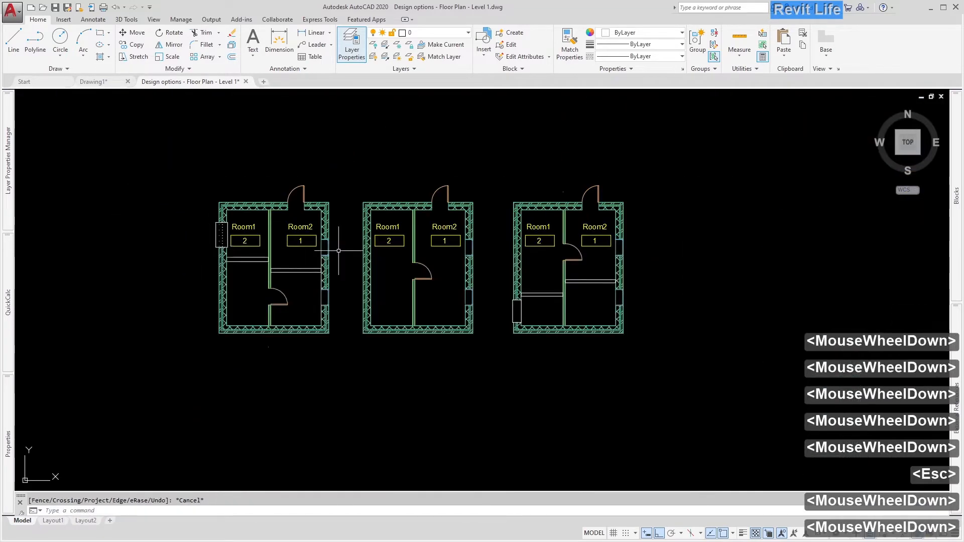
pyautogui.middleClick(304, 263)
pyautogui.scroll(1, 304, 263)
pyautogui.moveTo(303, 263); pyautogui.dragTo(293, 271, button='middle')
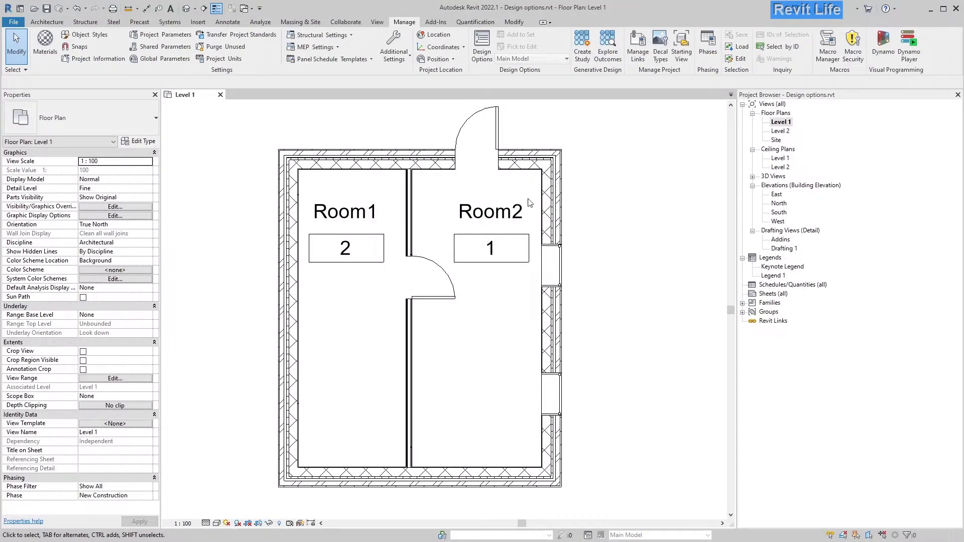
# Switch to Revit and create a new design option set containing three options
pyautogui.click(478, 60)
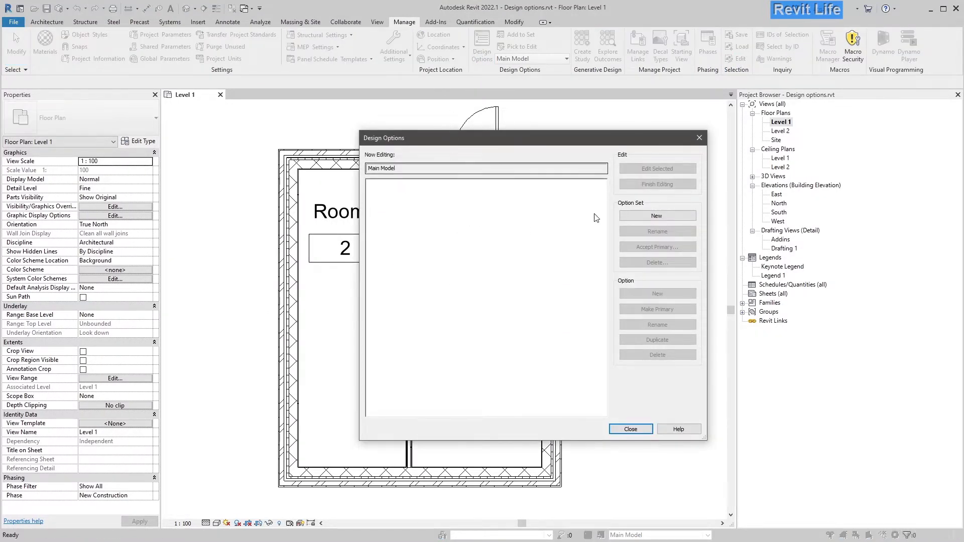
pyautogui.click(653, 214)
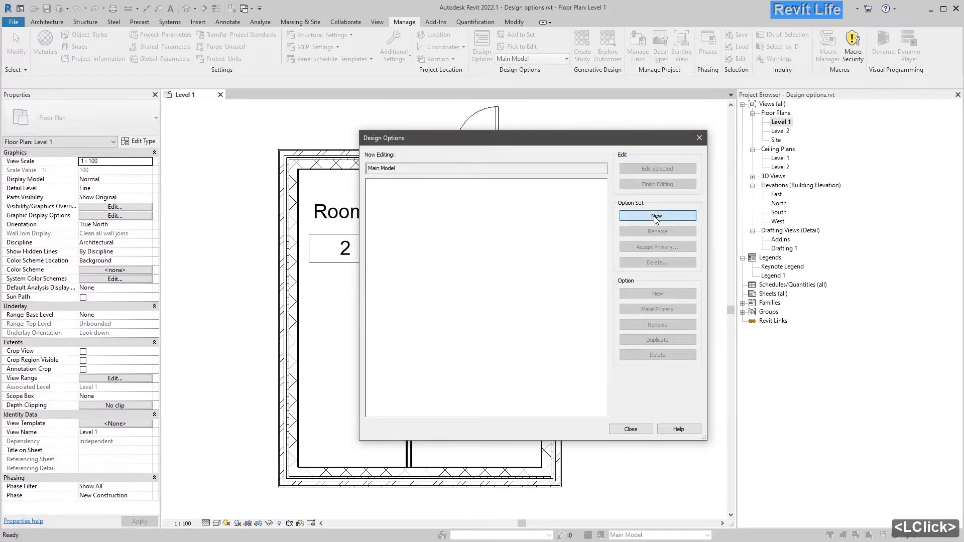
pyautogui.click(657, 295)
pyautogui.click(657, 295)
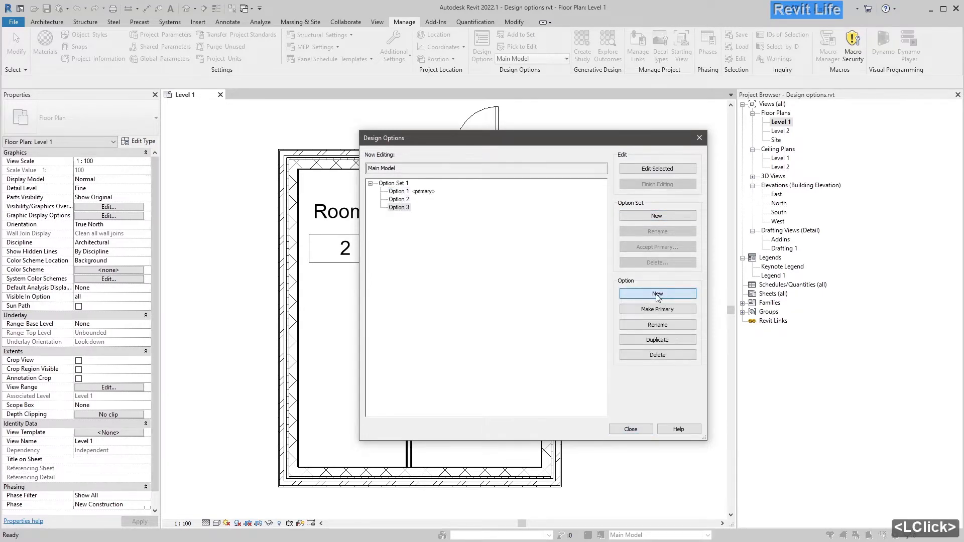
# Rename the option set to Main house and close the Design Options dialog
pyautogui.click(404, 192)
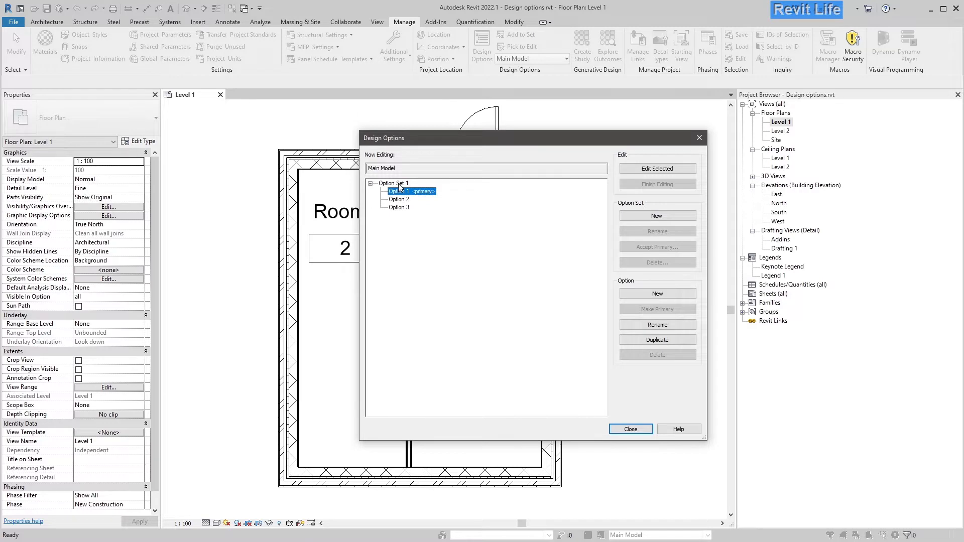
pyautogui.click(396, 183)
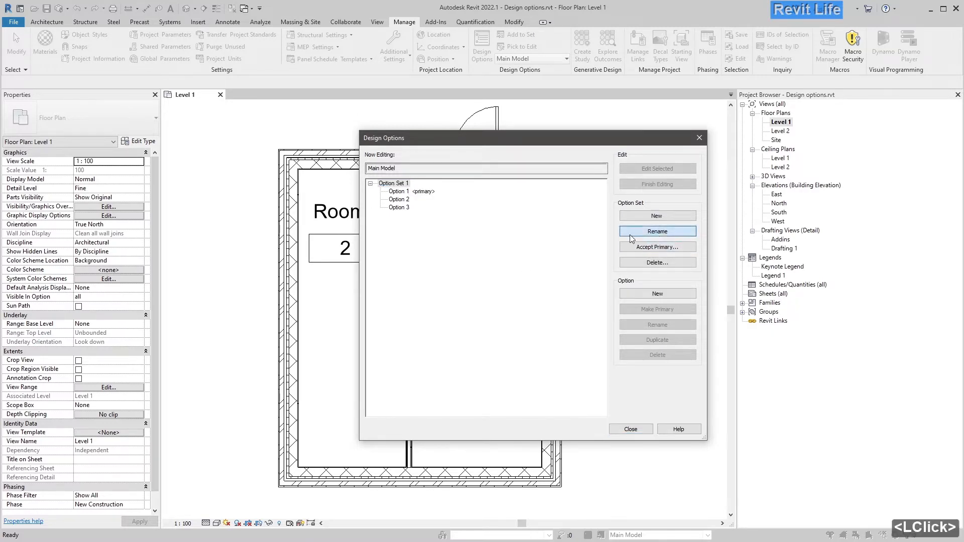
pyautogui.click(657, 231)
pyautogui.write('Main house')
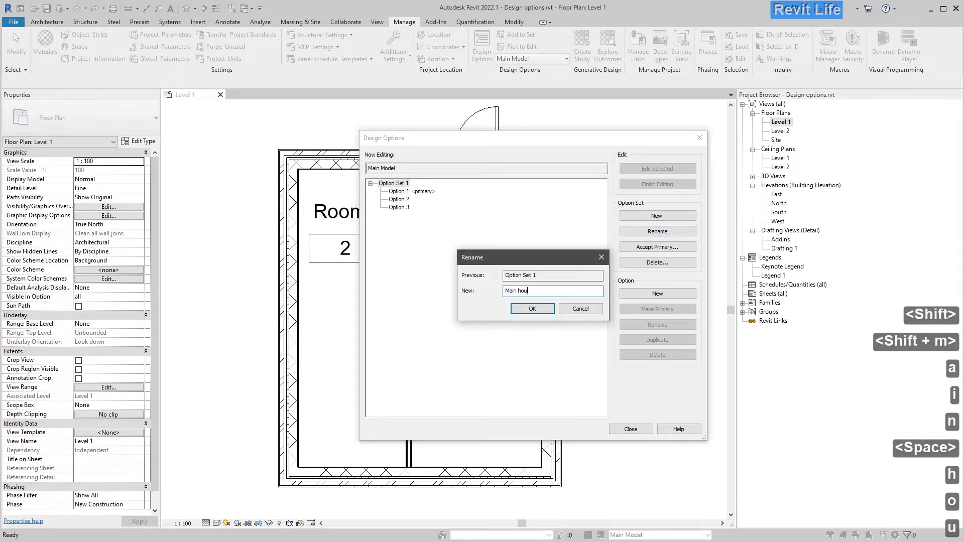
pyautogui.click(531, 308)
pyautogui.click(398, 199)
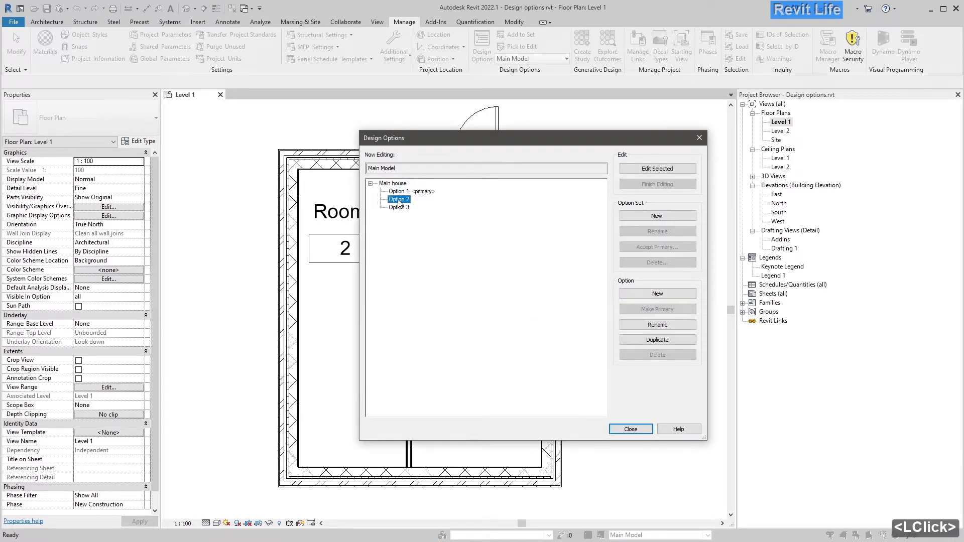
pyautogui.click(630, 429)
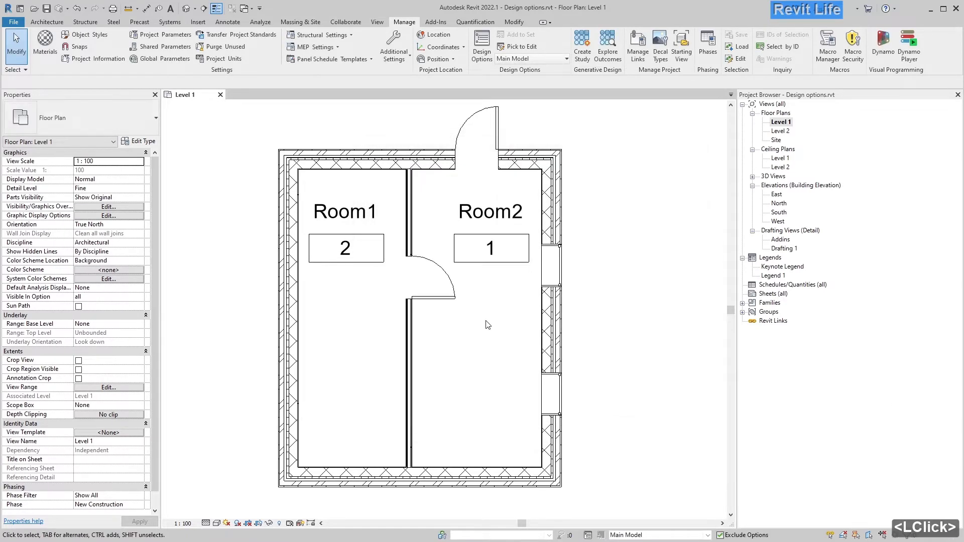
# Add the side walls, partition, rooms, interior door and windows to all three options of the Main house set
pyautogui.moveTo(593, 394); pyautogui.dragTo(264, 281)
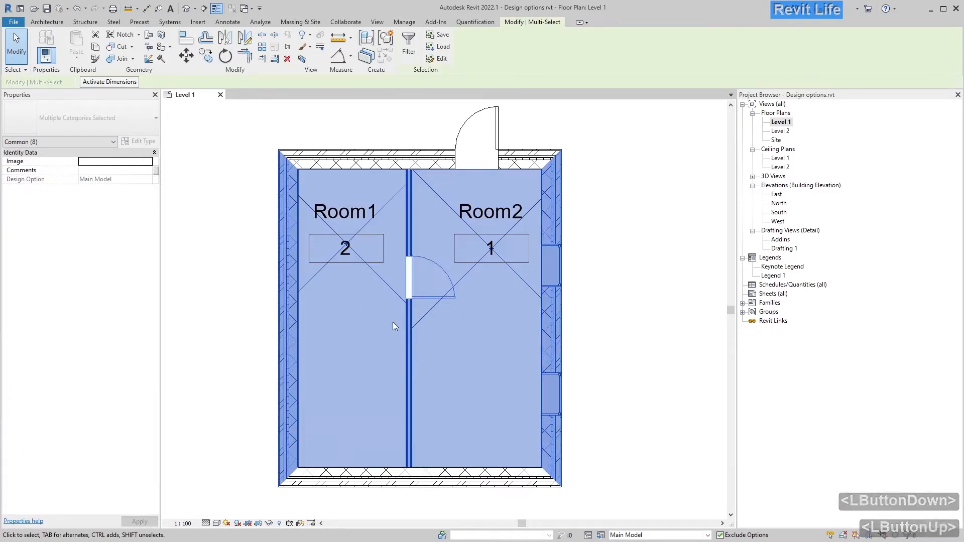
pyautogui.click(398, 25)
pyautogui.click(517, 34)
pyautogui.click(434, 221)
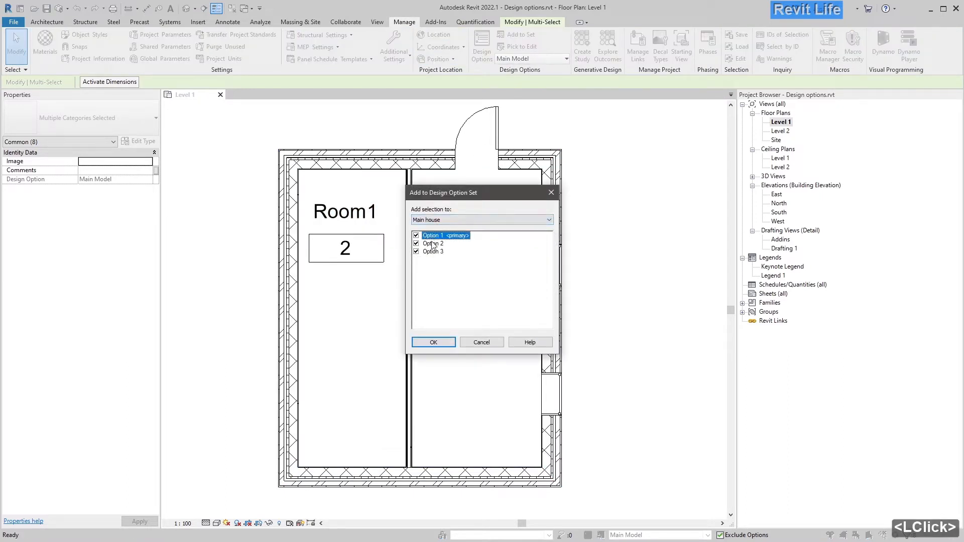
pyautogui.click(419, 346)
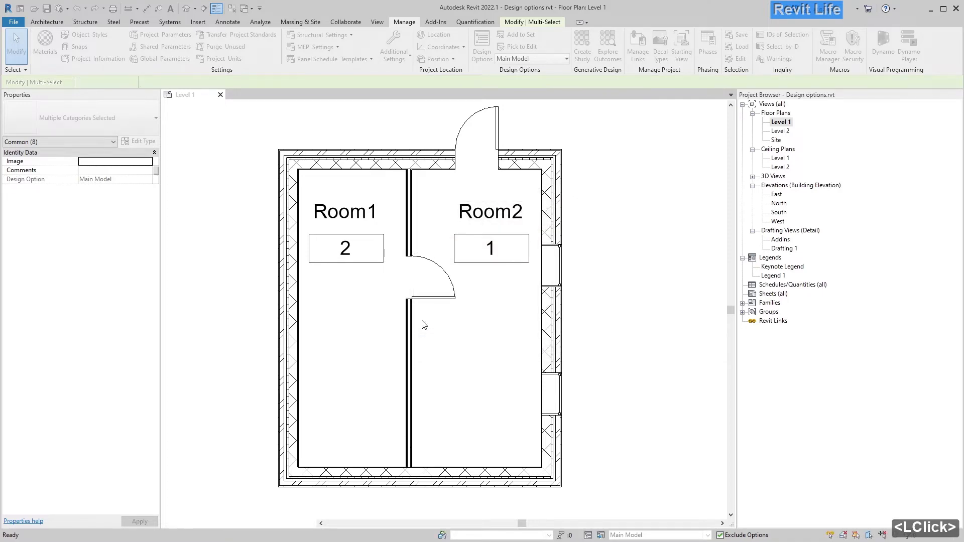
# Rename the Level 1 floor plan view to Level 1 opt1
pyautogui.rightClick(787, 122)
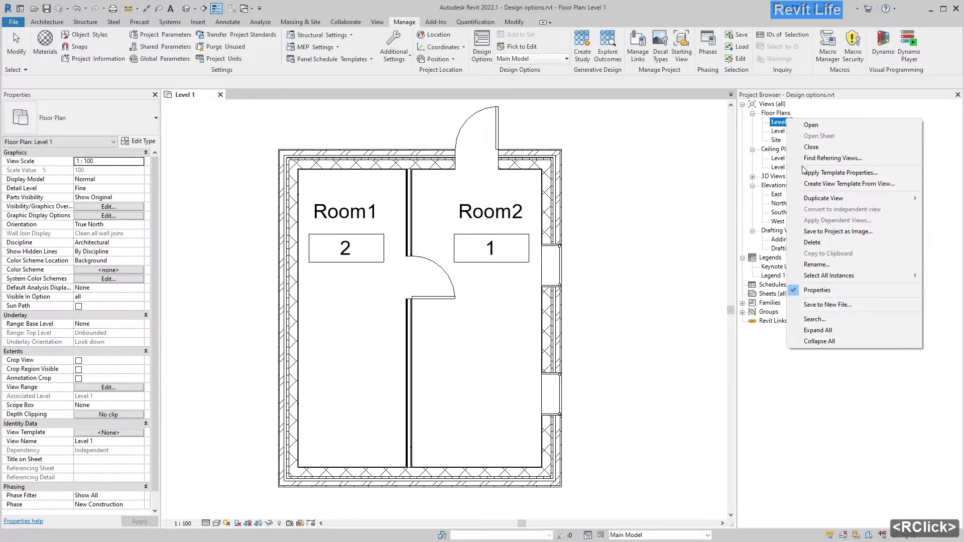
pyautogui.click(818, 275)
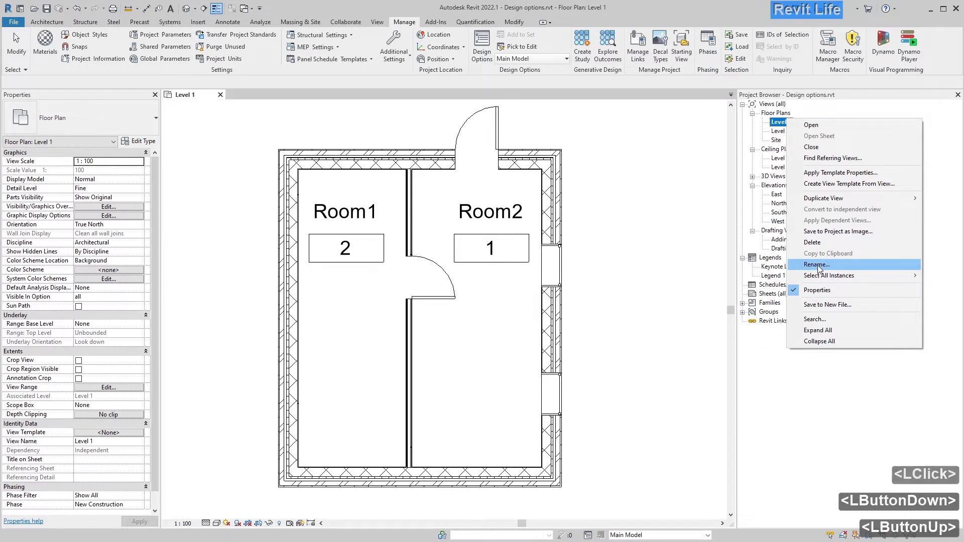
pyautogui.click(813, 266)
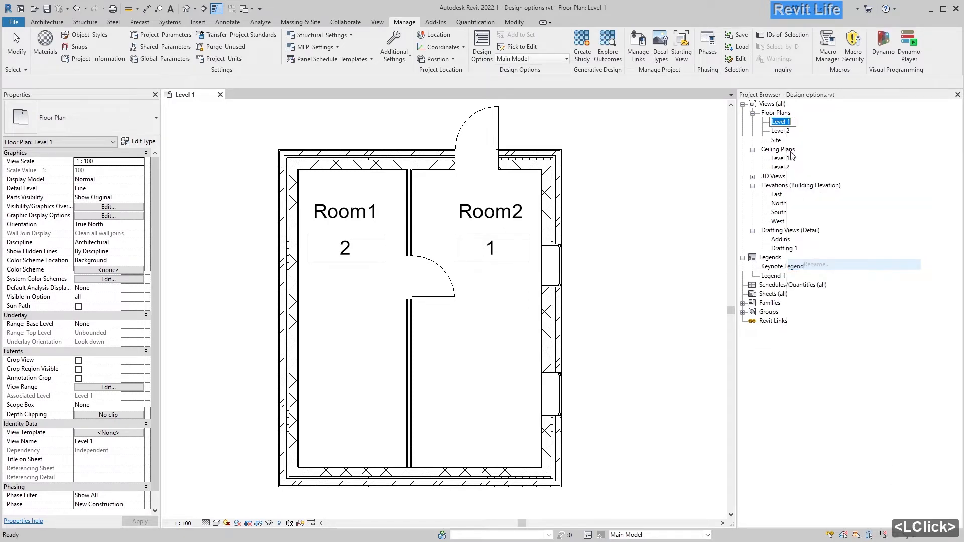
pyautogui.write('Opt')
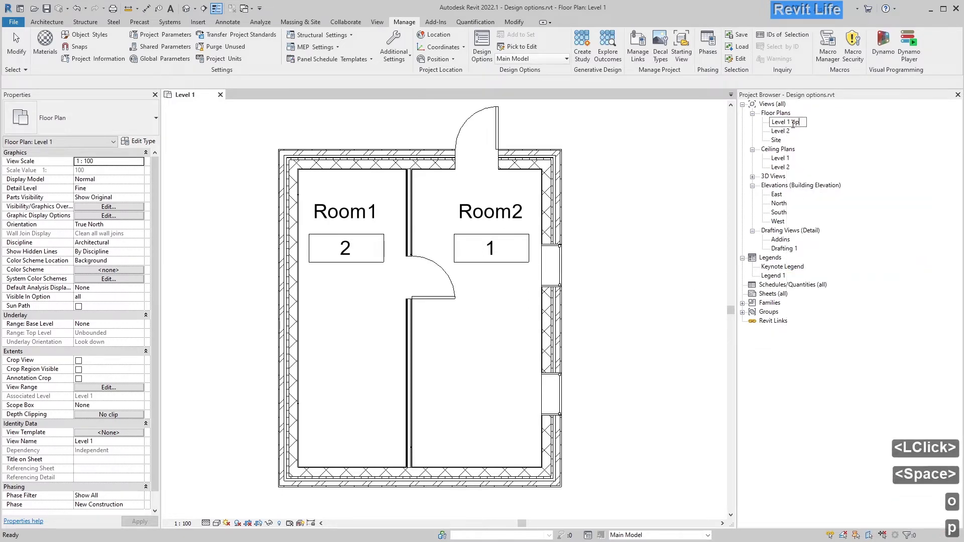
# Duplicate the Level 1 opt1 floor plan with detailing and rename the copy to Level 1 opt2
pyautogui.rightClick(793, 128)
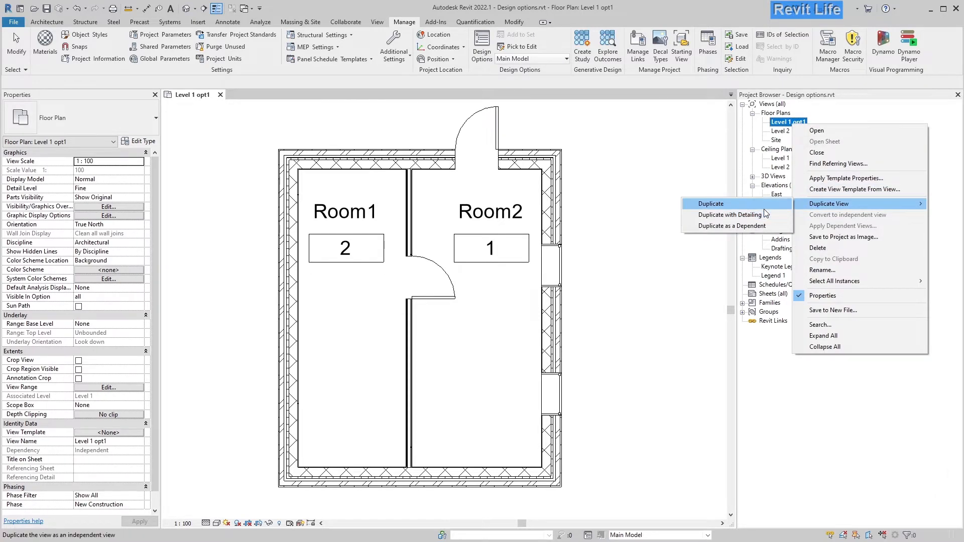
pyautogui.click(763, 216)
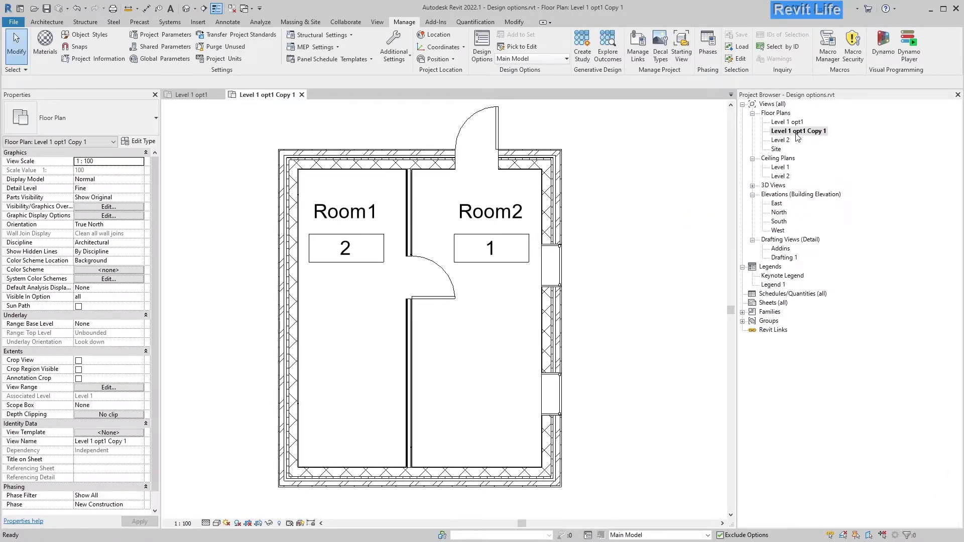
pyautogui.click(803, 131)
pyautogui.press('F2')
pyautogui.moveTo(805, 131); pyautogui.dragTo(827, 131)
pyautogui.press('BackSpace')
pyautogui.press('BackSpace')
pyautogui.press('BackSpace')
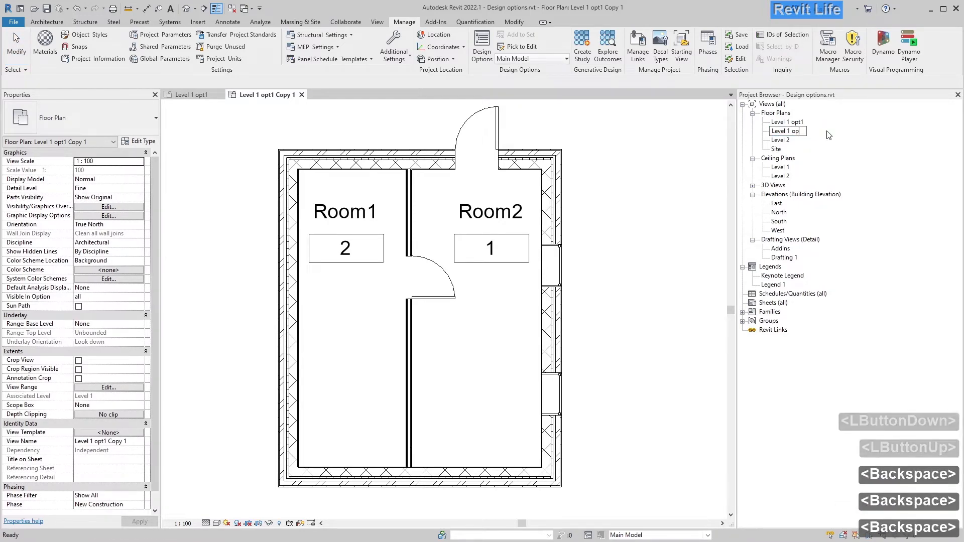
pyautogui.press('BackSpace')
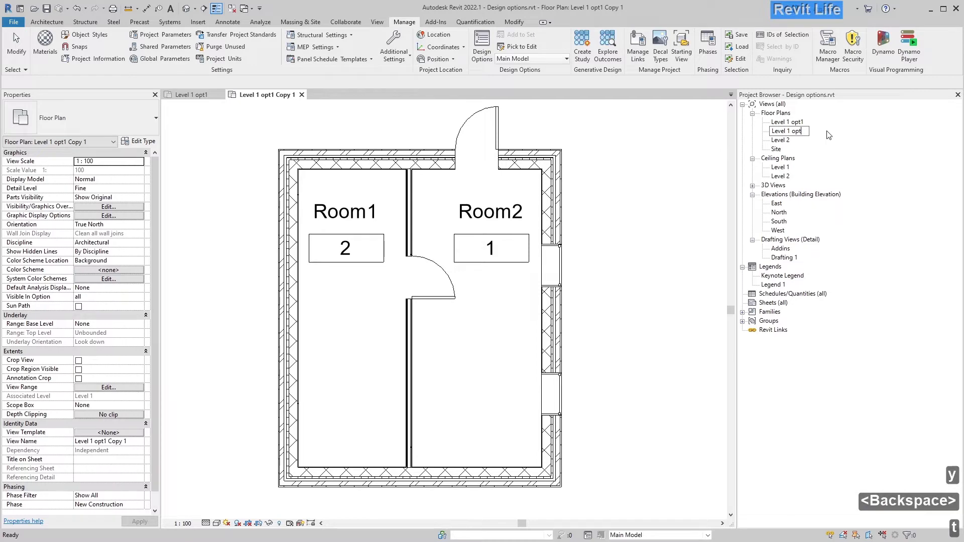
pyautogui.write('t2')
pyautogui.press('Return')
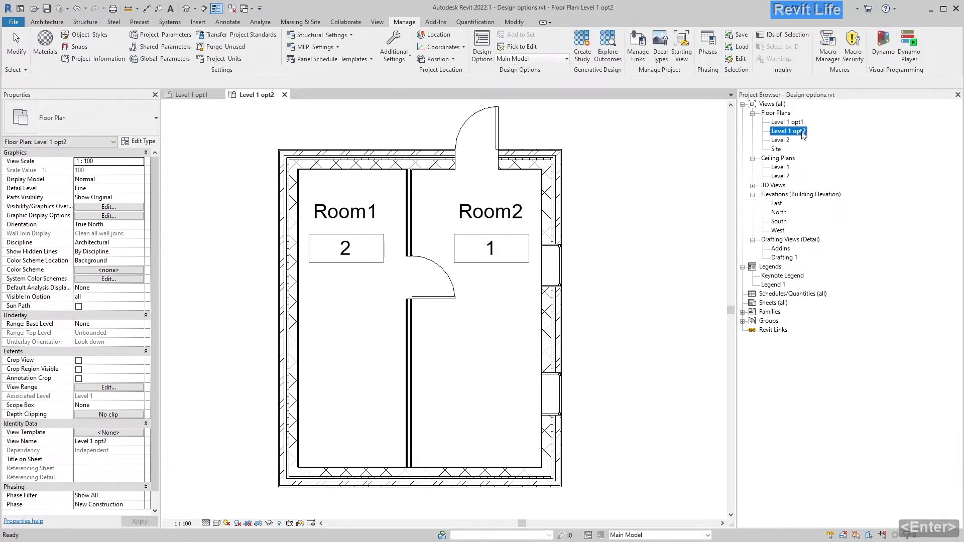
# Duplicate the Level 1 opt2 floor plan with detailing and rename the copy to Level 1 opt3
pyautogui.rightClick(802, 135)
pyautogui.moveTo(829, 212)
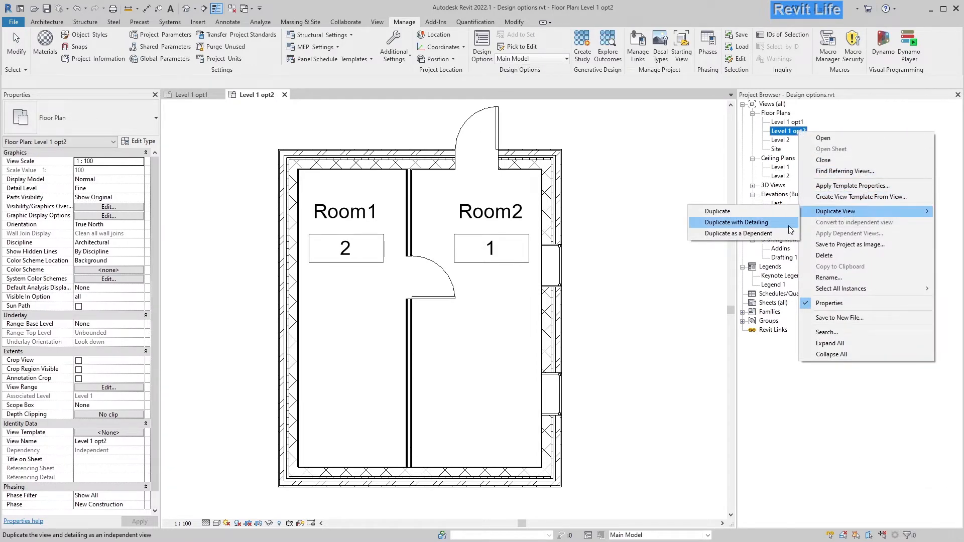
pyautogui.click(791, 230)
pyautogui.click(799, 141)
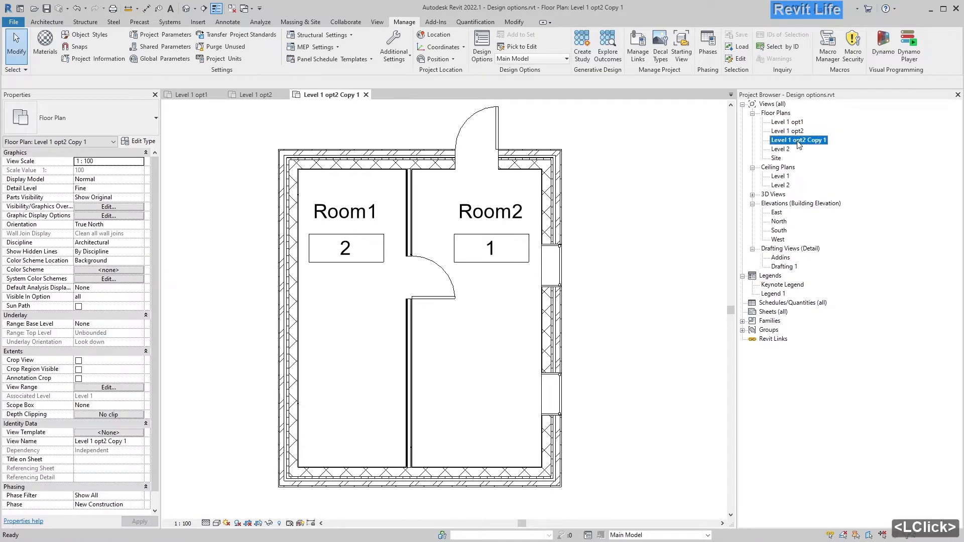
pyautogui.press('F2')
pyautogui.moveTo(802, 140); pyautogui.dragTo(832, 139)
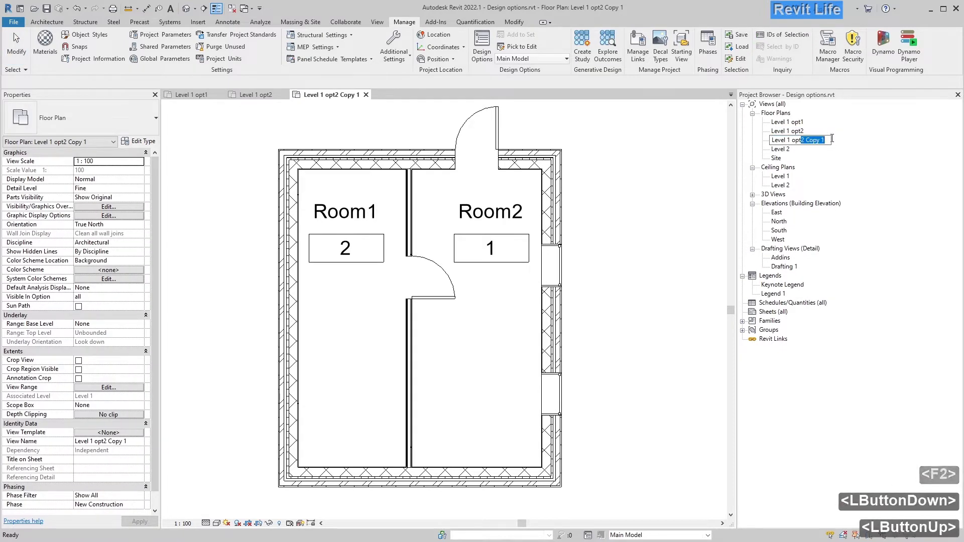
pyautogui.write('3')
pyautogui.press('Return')
# Open the Level 1 opt1 floor plan, make Option 1 the active design option and check which elements can be selected
pyautogui.doubleClick(786, 122)
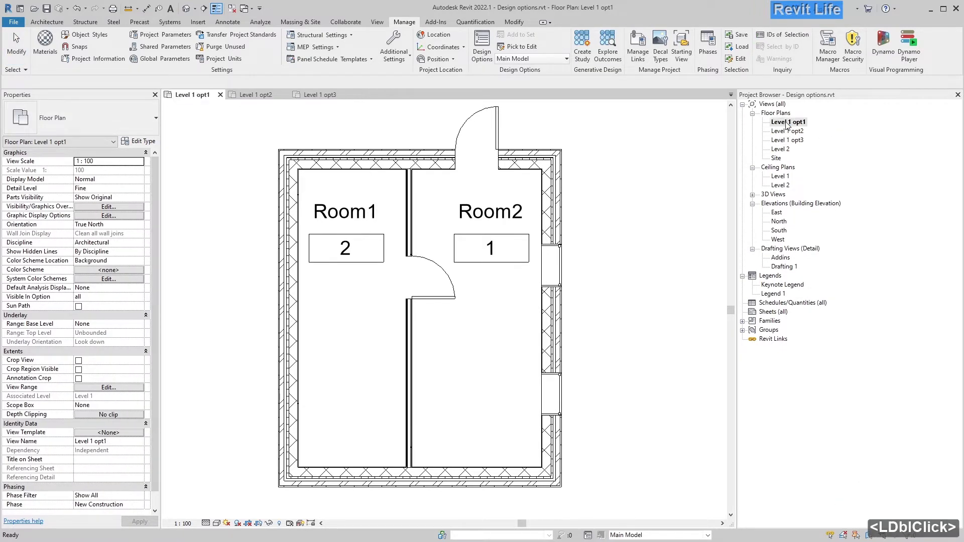
pyautogui.moveTo(641, 320); pyautogui.dragTo(201, 388)
pyautogui.moveTo(573, 331); pyautogui.dragTo(242, 367)
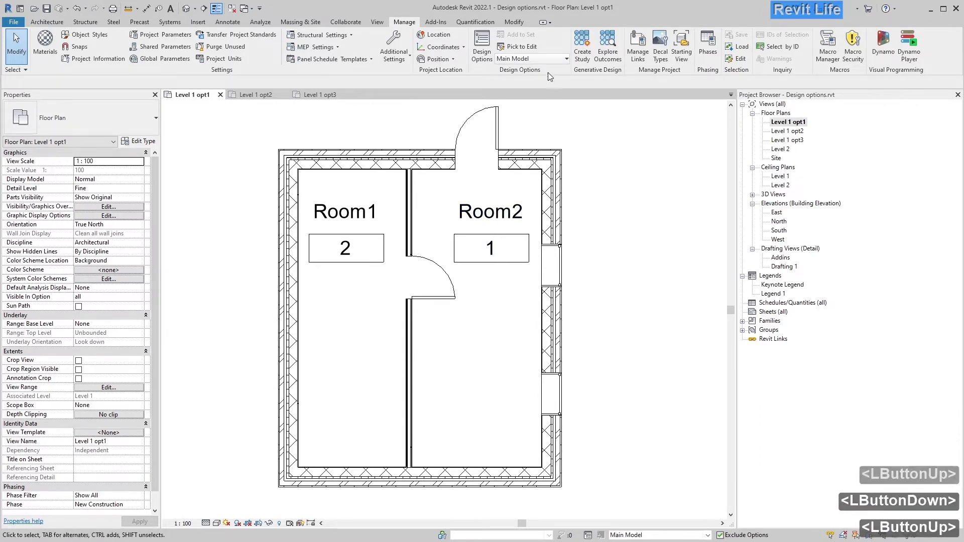
pyautogui.click(558, 58)
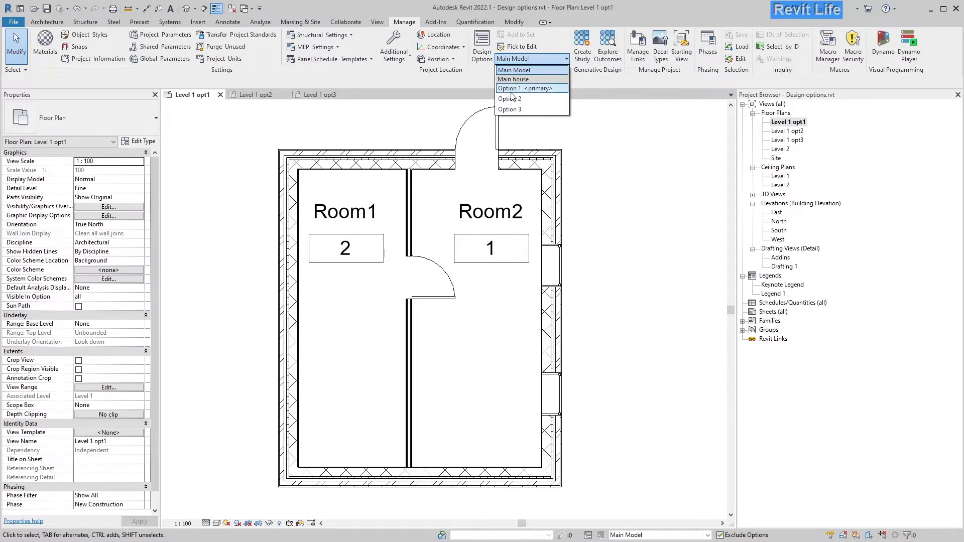
pyautogui.click(531, 88)
pyautogui.moveTo(593, 284); pyautogui.dragTo(238, 331)
pyautogui.click(239, 331)
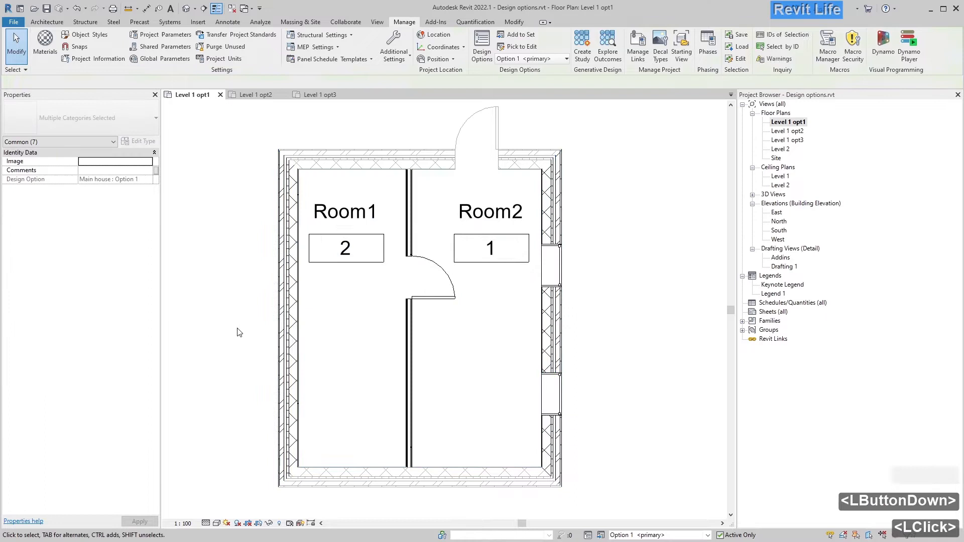
# Review Option 2 and Option 3 in the Level 1 opt1 plan by activating each, and return to Option 1
pyautogui.click(535, 59)
pyautogui.click(531, 100)
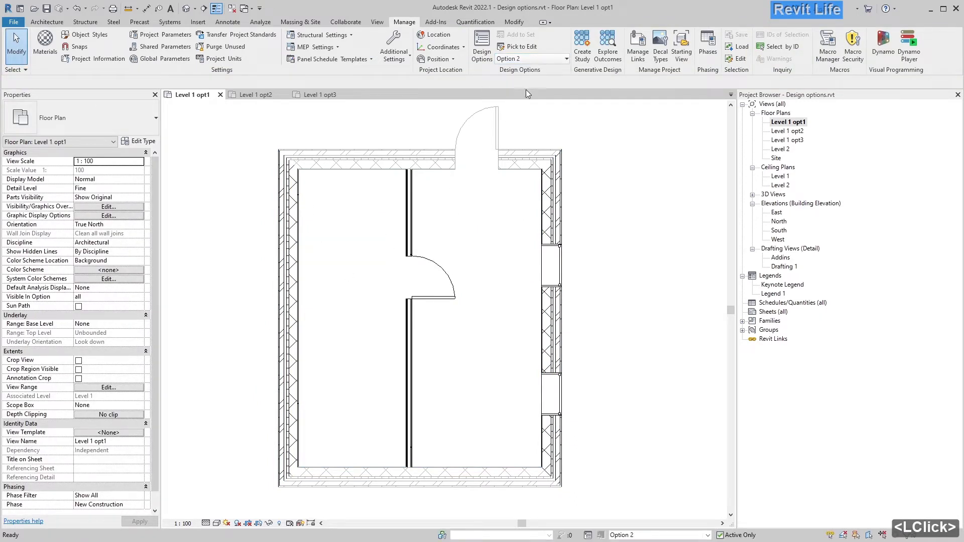
pyautogui.click(526, 59)
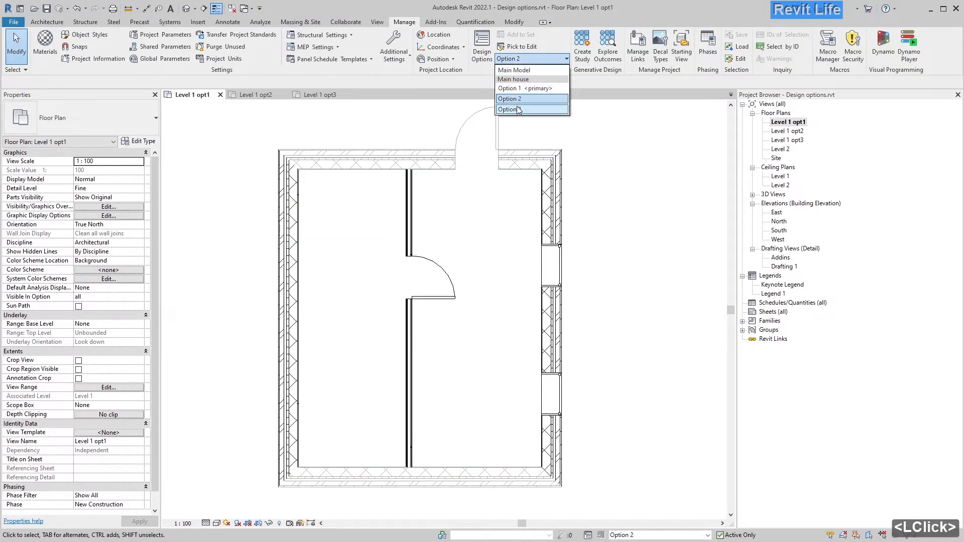
pyautogui.click(519, 109)
pyautogui.click(533, 59)
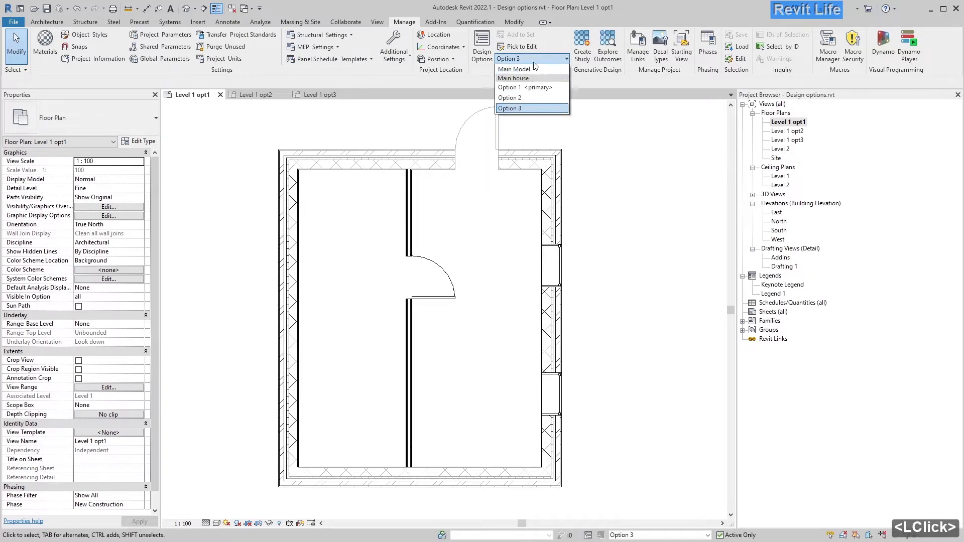
pyautogui.click(523, 89)
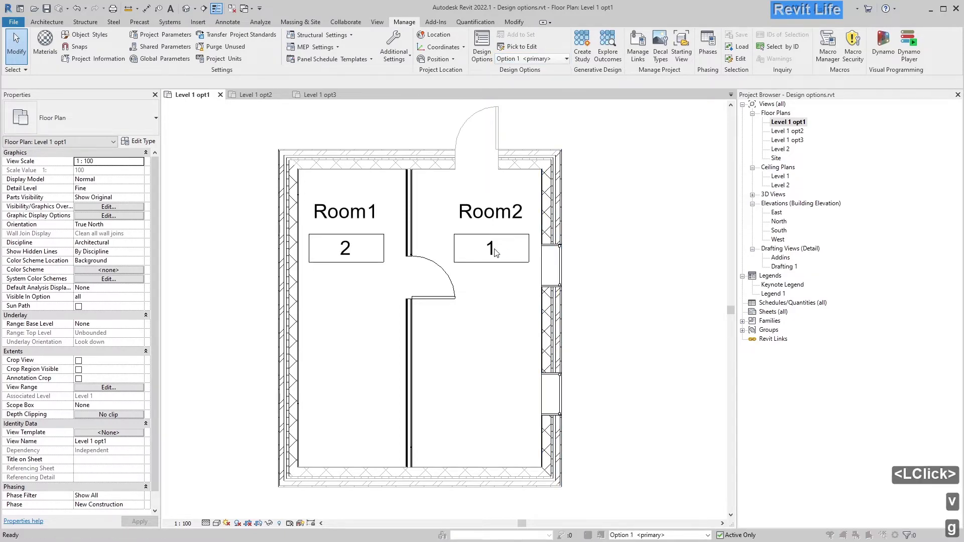
# Set the Level 1 opt1 view's visibility overrides to show Option 1 of the Main house set
pyautogui.press('v')
pyautogui.press('g')
pyautogui.click(515, 66)
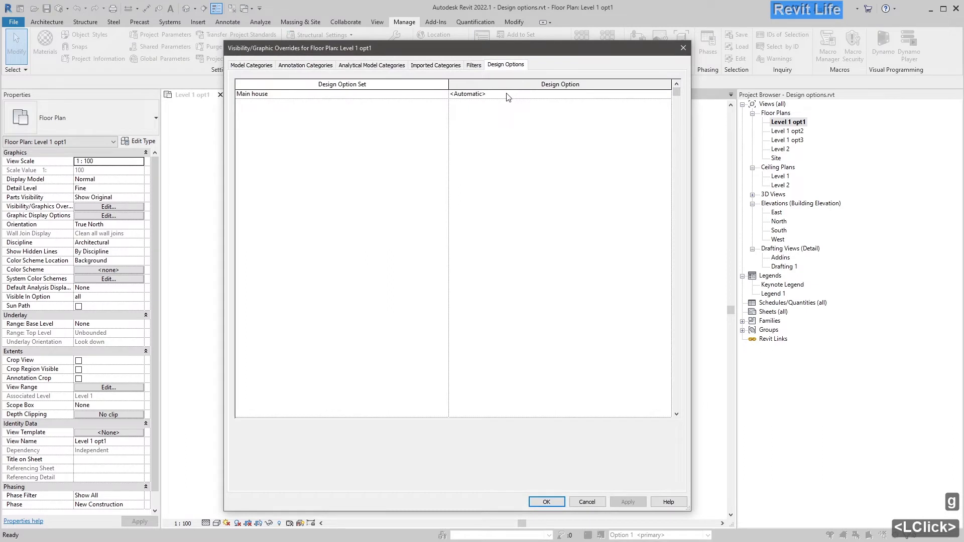
pyautogui.click(666, 94)
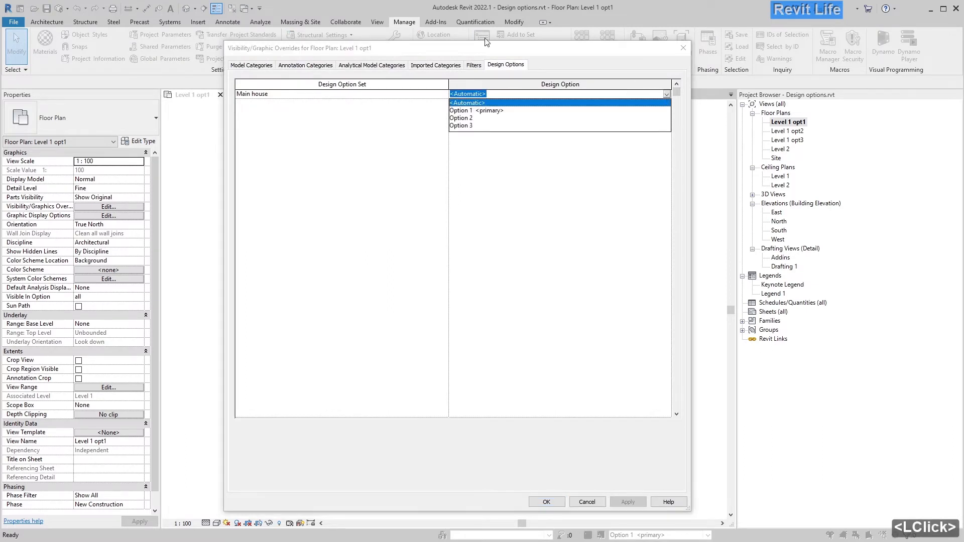
pyautogui.click(500, 111)
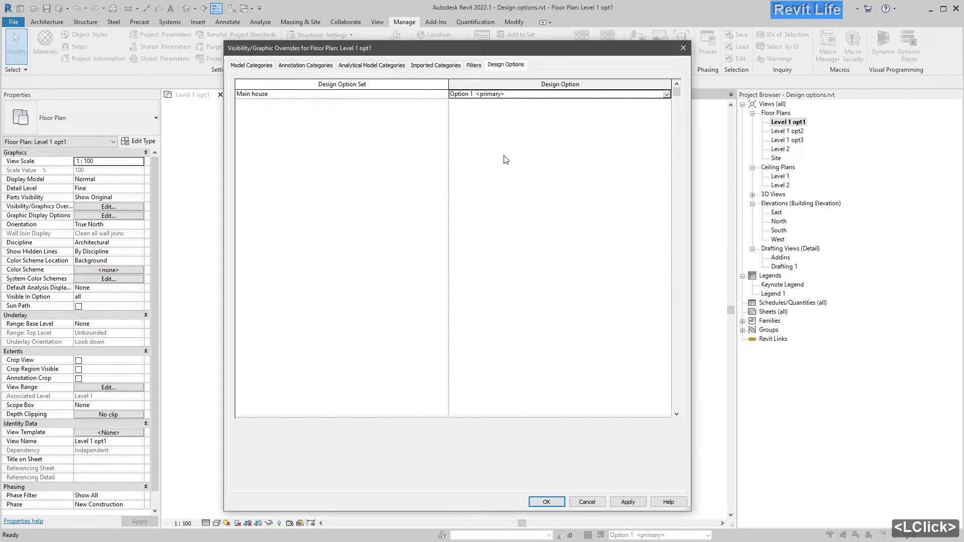
pyautogui.click(546, 502)
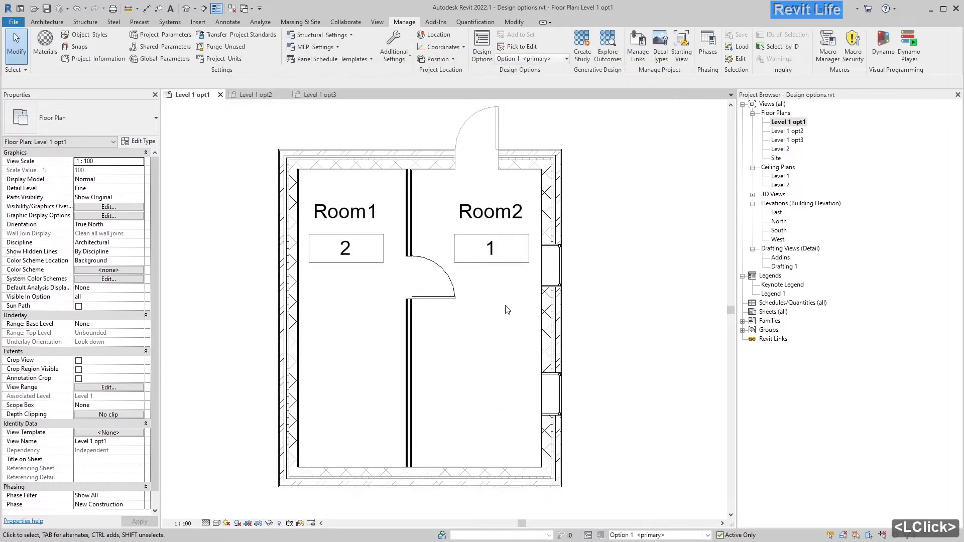
# Open the Level 1 opt2 floor plan and set its visibility overrides to show Option 2 of the Main house set
pyautogui.doubleClick(792, 132)
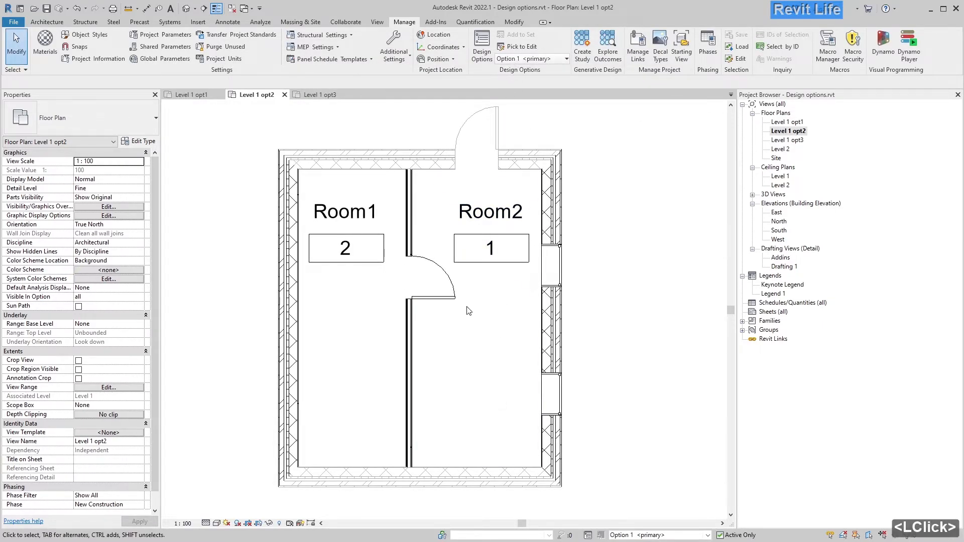
pyautogui.press('v')
pyautogui.press('v')
pyautogui.click(506, 66)
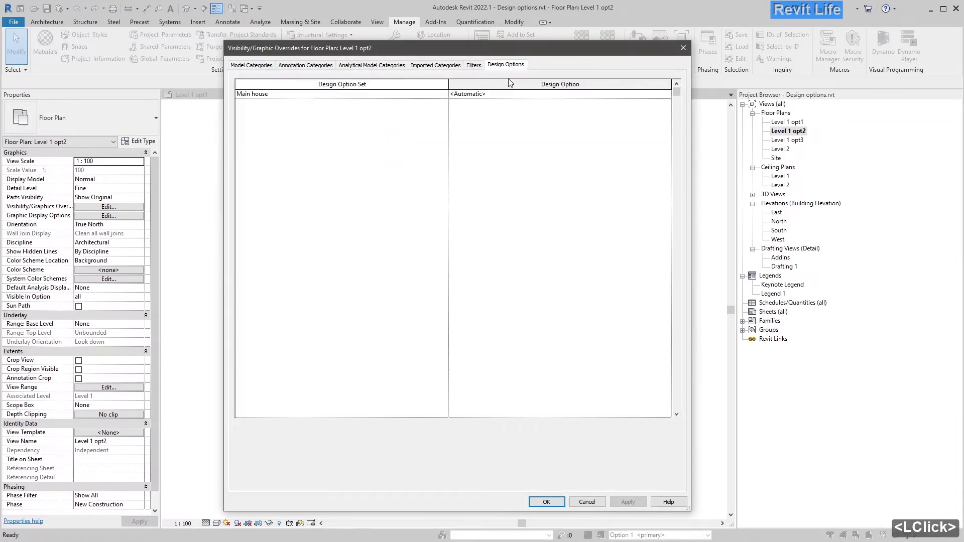
pyautogui.click(671, 99)
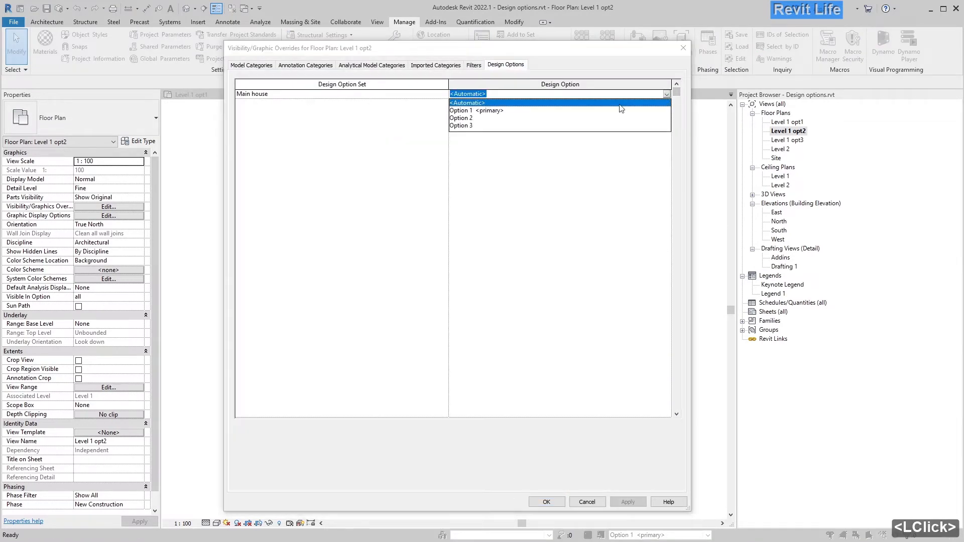
pyautogui.click(483, 122)
pyautogui.click(541, 502)
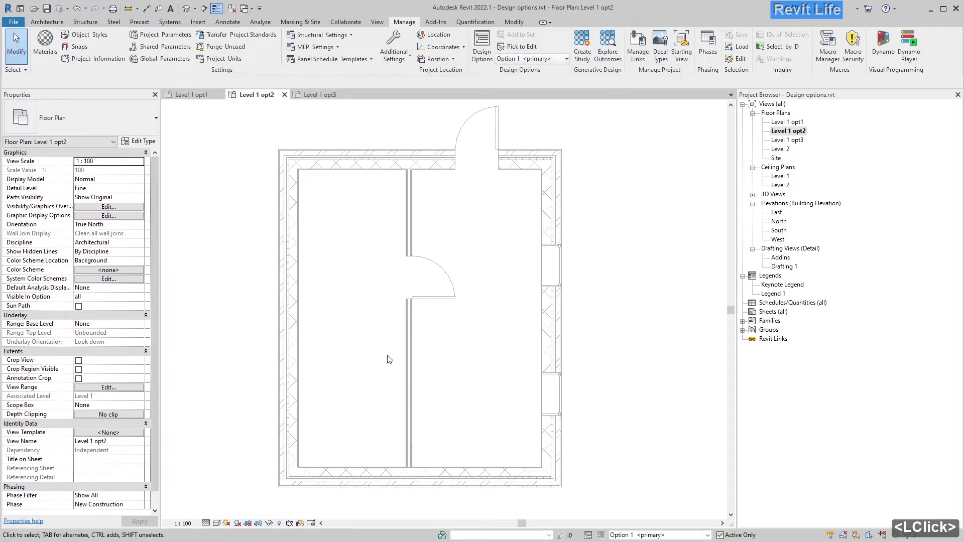
# Make Option 2 the active design option and check which elements can be selected in the Level 1 opt2 plan
pyautogui.moveTo(539, 168); pyautogui.dragTo(454, 289)
pyautogui.click(537, 60)
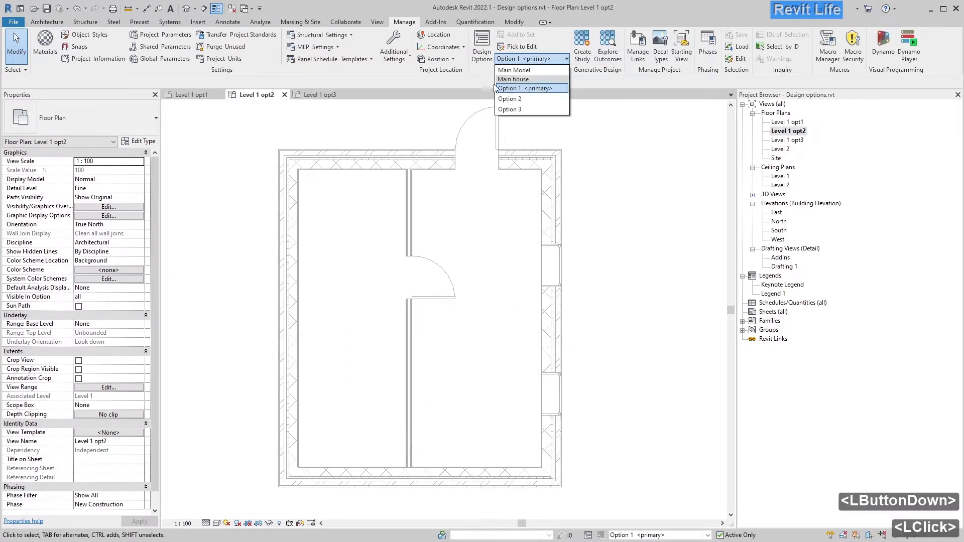
pyautogui.click(522, 99)
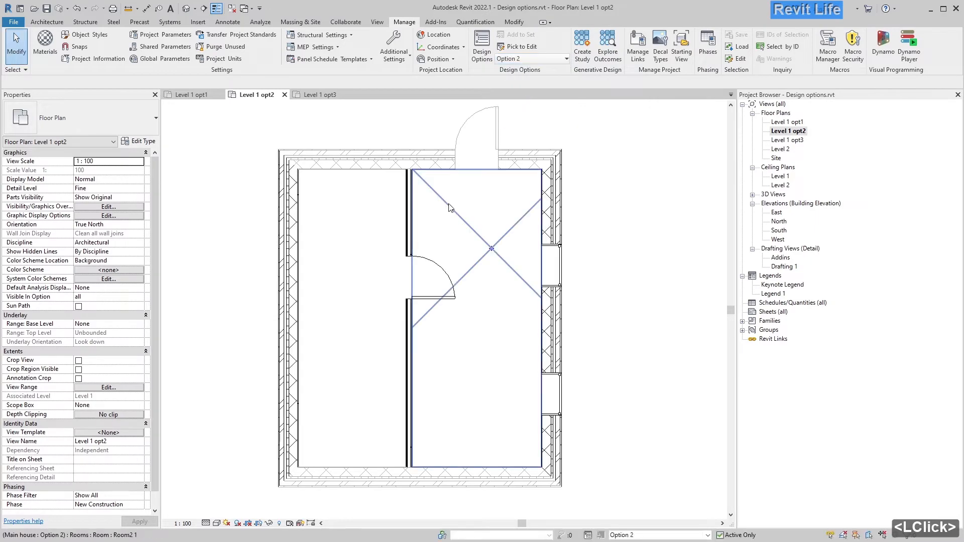
pyautogui.moveTo(586, 227); pyautogui.dragTo(210, 343)
pyautogui.click(260, 338)
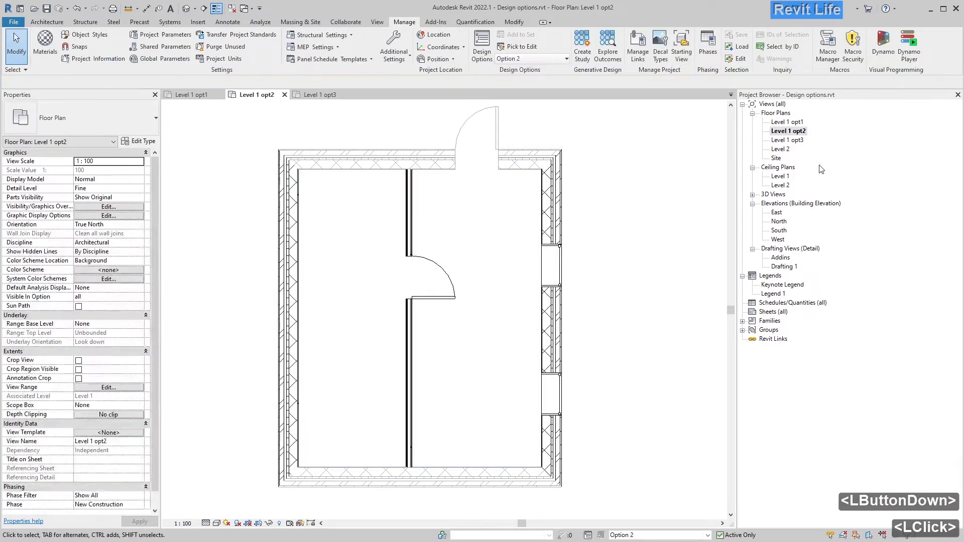
# Open the Level 1 opt3 floor plan and set its visibility overrides to show Option 3 of the Main house set
pyautogui.doubleClick(787, 140)
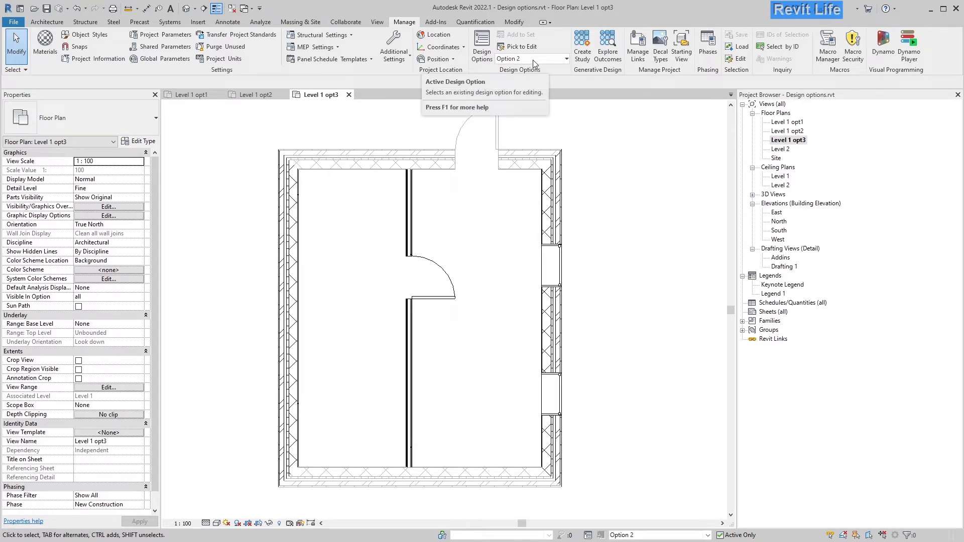
pyautogui.click(509, 217)
pyautogui.press('v')
pyautogui.press('g')
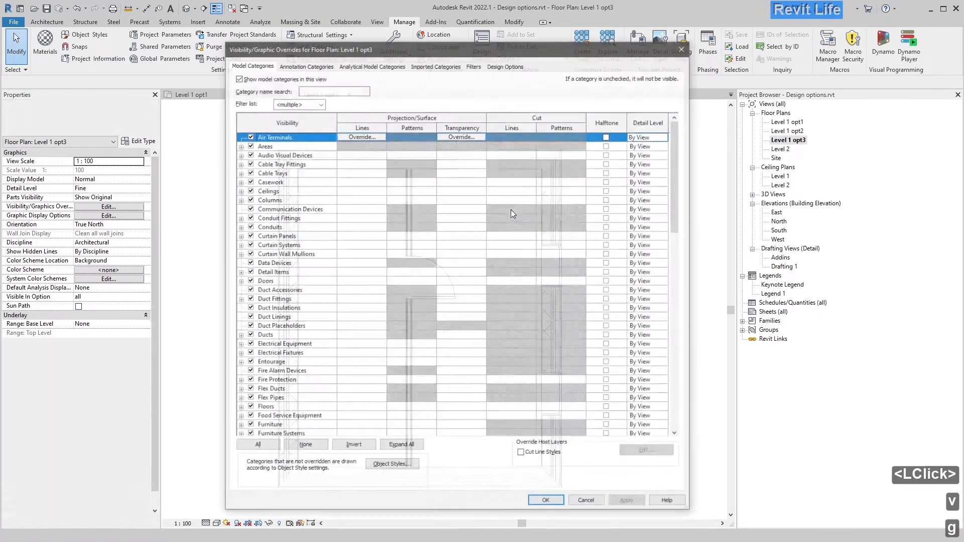
pyautogui.click(505, 65)
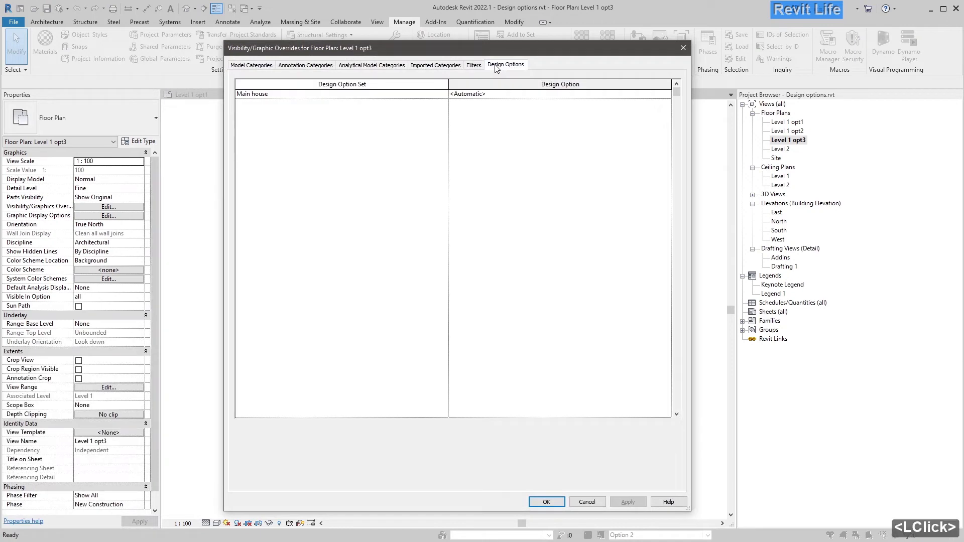
pyautogui.click(666, 96)
pyautogui.click(451, 125)
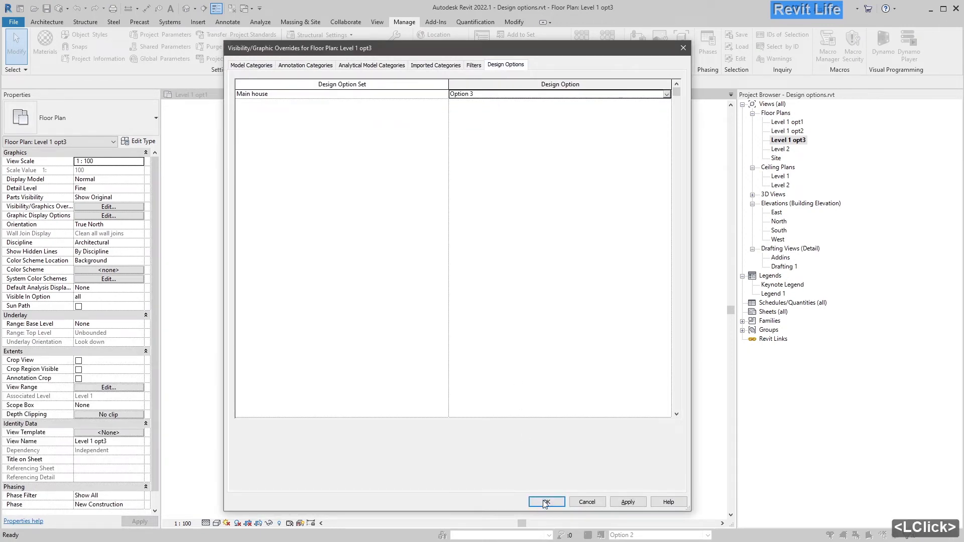
pyautogui.click(546, 502)
# Make Option 3 the active design option and move the interior door further down the central partition wall
pyautogui.moveTo(428, 278); pyautogui.dragTo(480, 320)
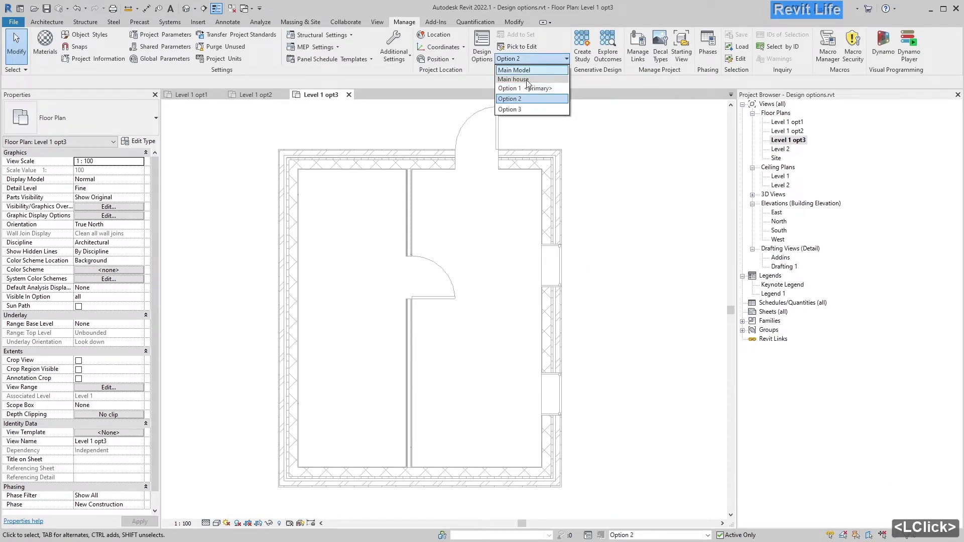
pyautogui.click(531, 70)
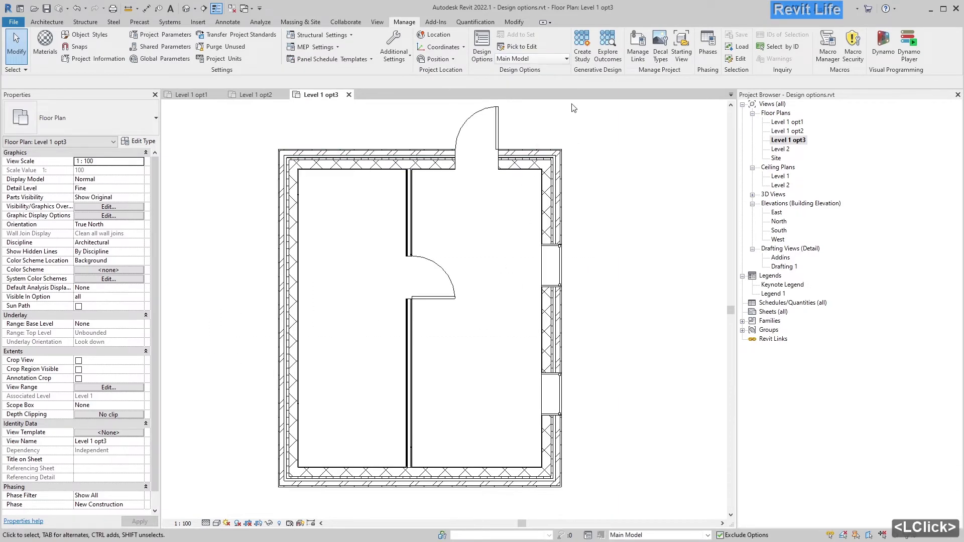
pyautogui.click(520, 46)
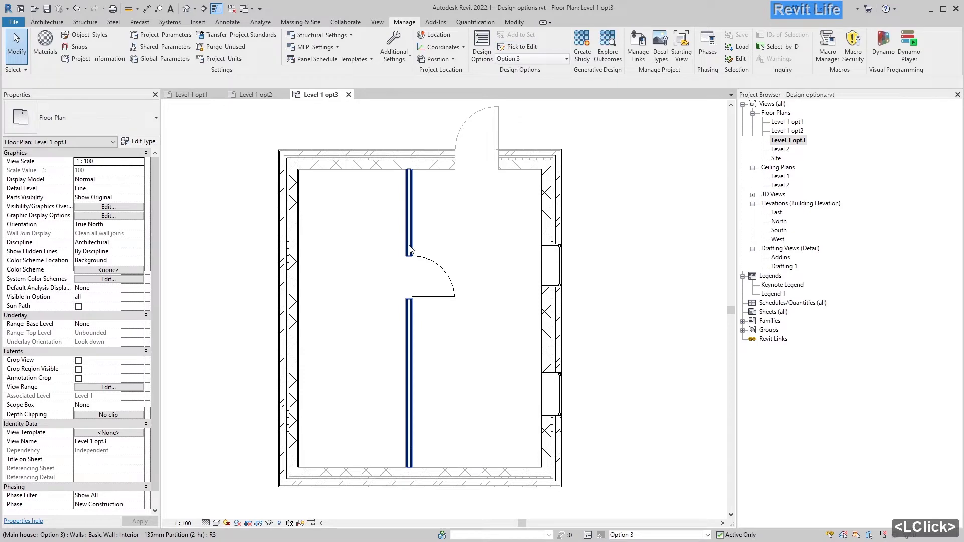
pyautogui.click(452, 296)
pyautogui.moveTo(452, 296); pyautogui.dragTo(445, 433)
# Draw two 135mm partitions in Option 3: one from the central wall to the left exterior wall above the door, one from its midpoint to the right
pyautogui.click(408, 350)
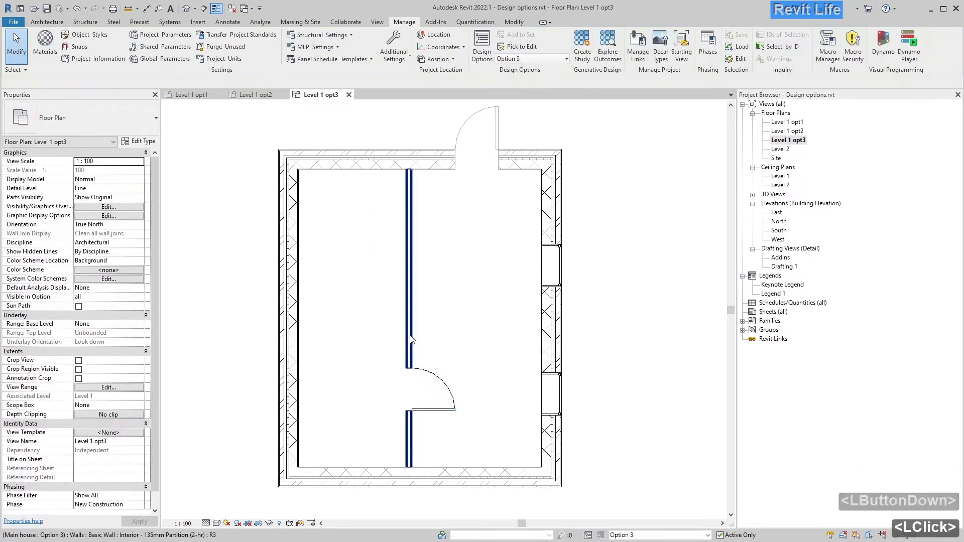
pyautogui.press('c')
pyautogui.press('s')
pyautogui.click(402, 350)
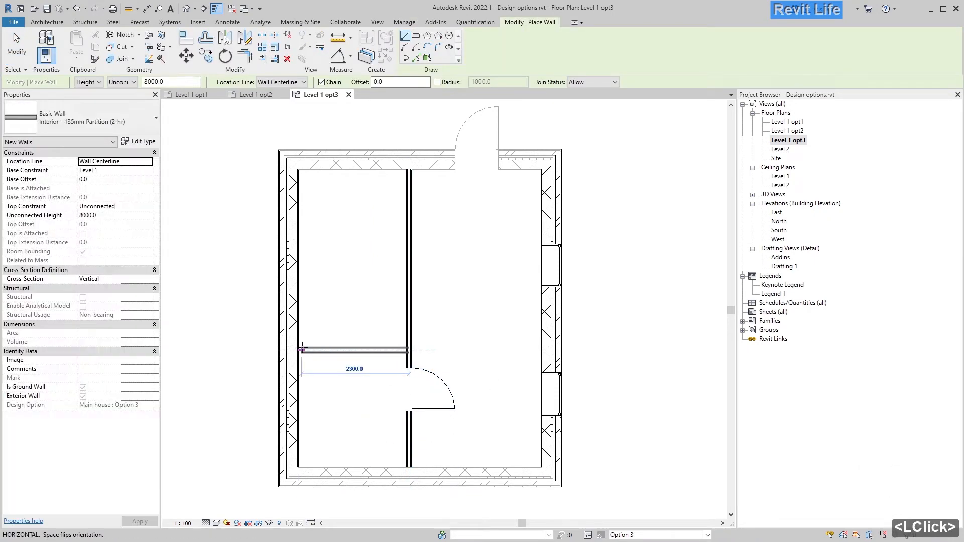
pyautogui.click(298, 350)
pyautogui.press('Escape')
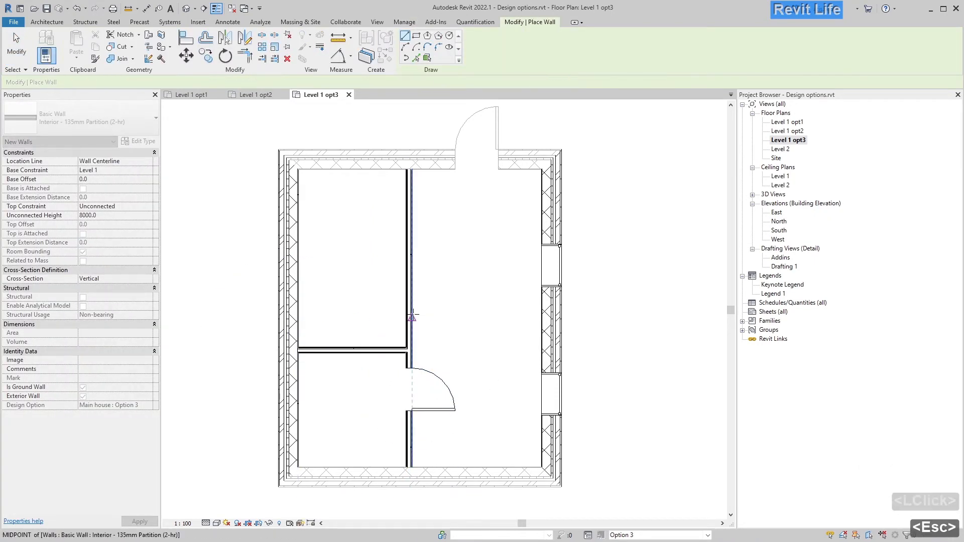
pyautogui.click(410, 315)
pyautogui.click(541, 315)
# Place a 0915 x 2134mm M_Single-Flush door in each of the two new horizontal partitions of Option 3
pyautogui.press('d')
pyautogui.press('r')
pyautogui.click(477, 316)
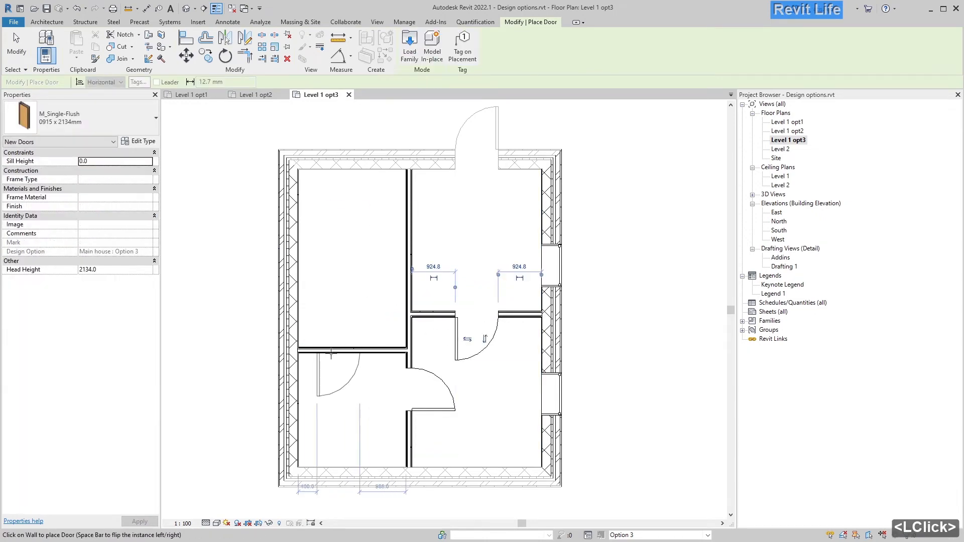
pyautogui.click(350, 346)
pyautogui.press('Escape')
pyautogui.press('Escape')
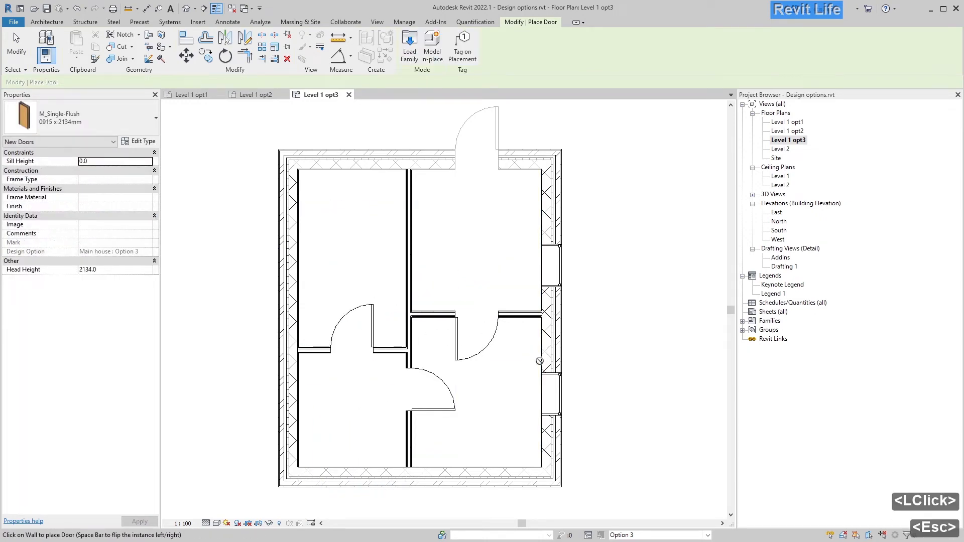
# Add two M_Fixed 0915 x 1830mm windows to the left exterior wall, one for each room on that side, matching the existing windows
pyautogui.click(552, 394)
pyautogui.press('c')
pyautogui.press('s')
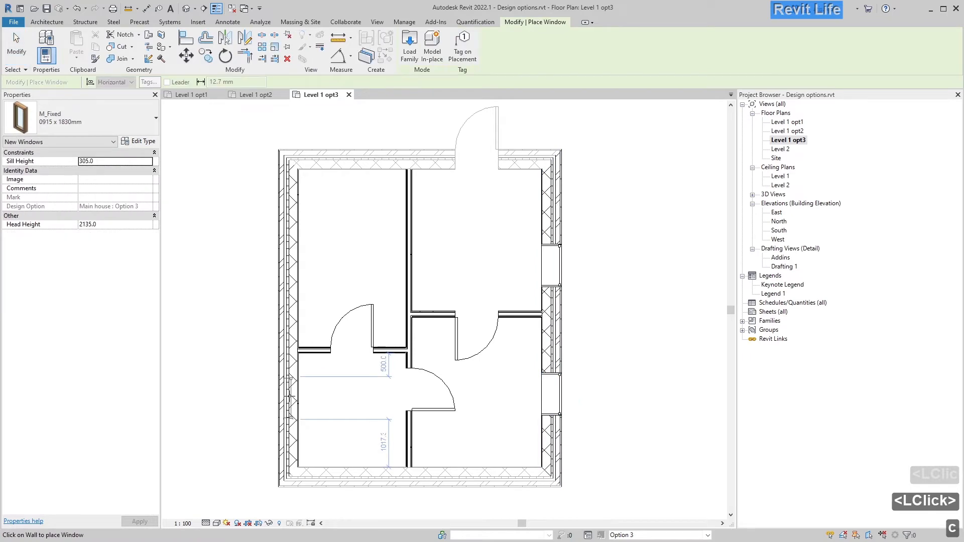
pyautogui.click(286, 399)
pyautogui.click(288, 251)
pyautogui.press('Escape')
pyautogui.press('Escape')
# Make Option 2 the active design option and test whether any elements in the Level 1 opt3 plan can be selected
pyautogui.click(356, 266)
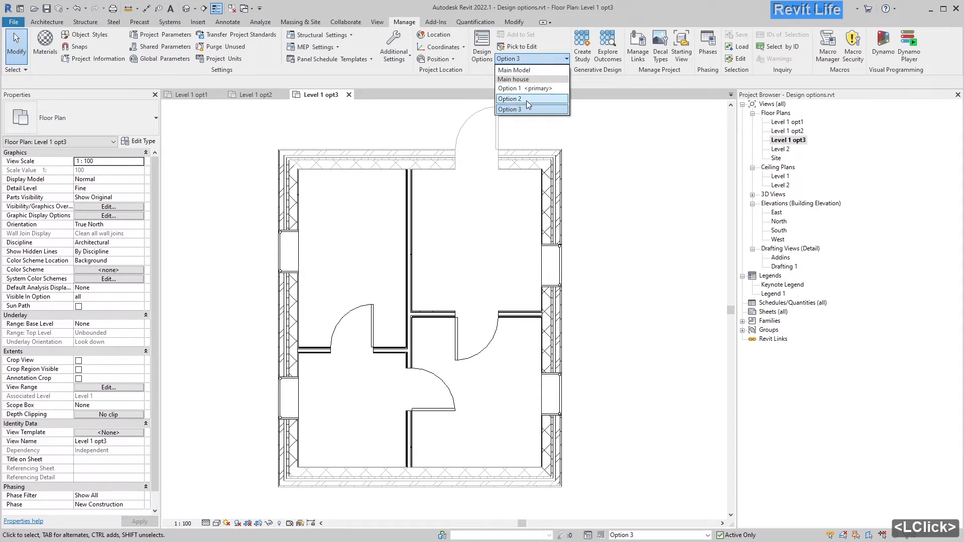
pyautogui.click(526, 100)
pyautogui.moveTo(588, 243); pyautogui.dragTo(240, 417)
pyautogui.moveTo(538, 245); pyautogui.dragTo(322, 395)
# Check which design option the Level 1 opt3 view's visibility overrides assign to the Main house set
pyautogui.press('v')
pyautogui.press('g')
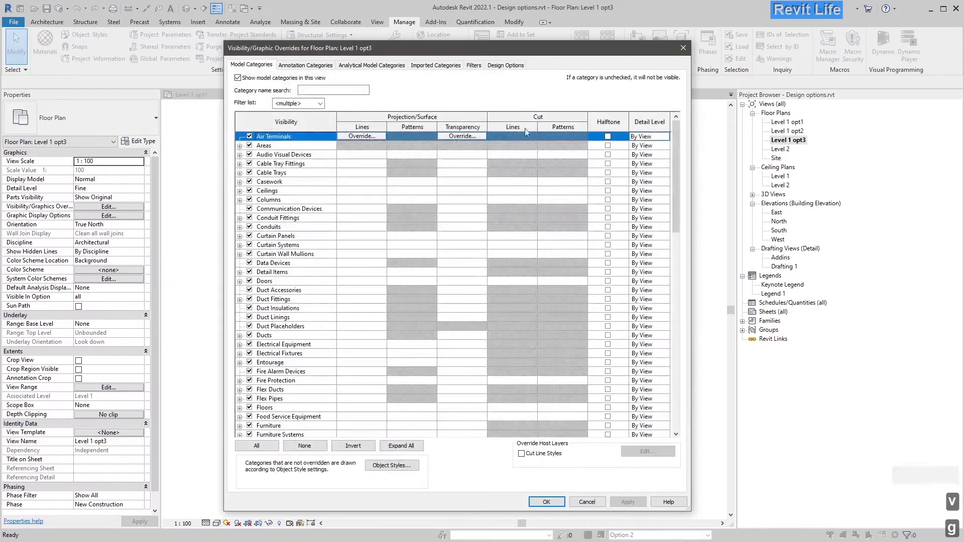
pyautogui.click(498, 69)
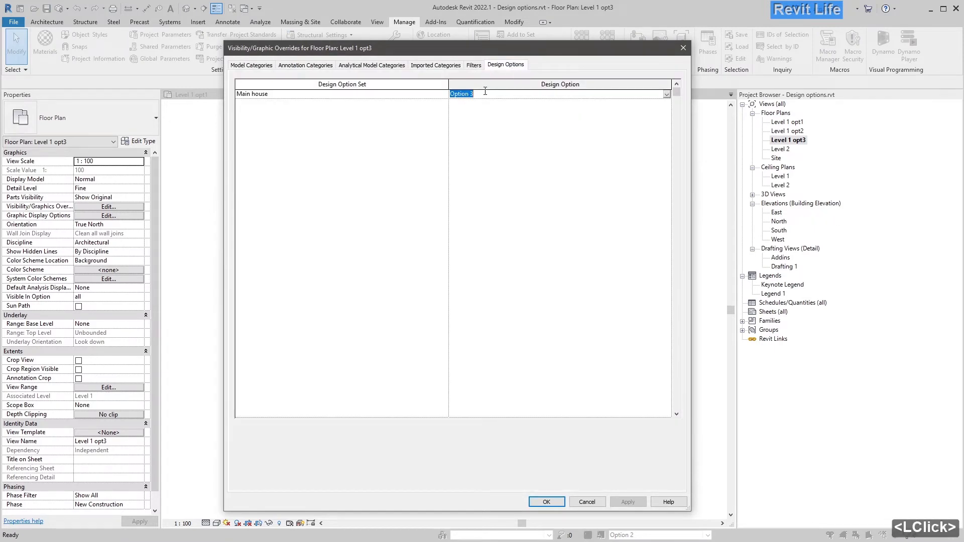
pyautogui.click(546, 502)
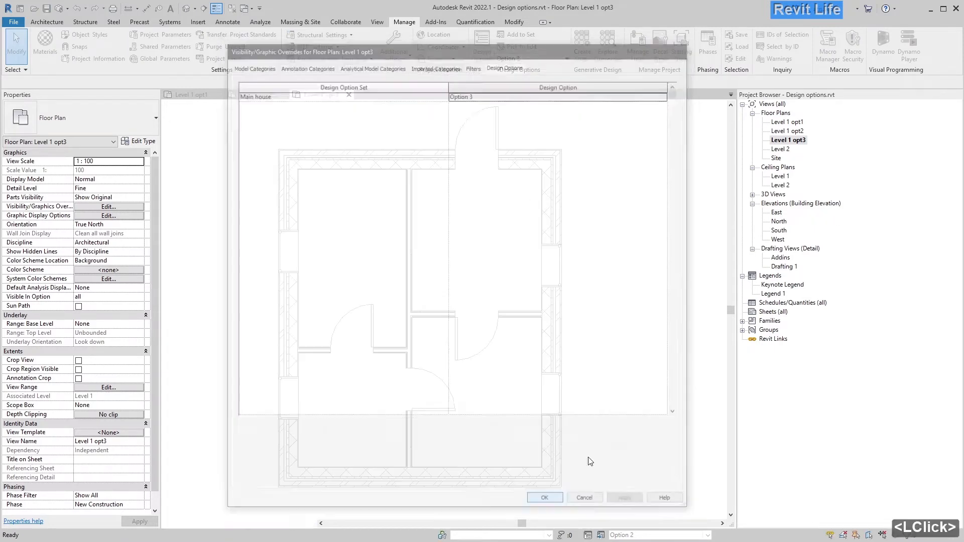
# Open the Level 1 opt1 floor plan, make Option 1 active by picking its door, and move that door down the partition
pyautogui.click(794, 140)
pyautogui.doubleClick(795, 123)
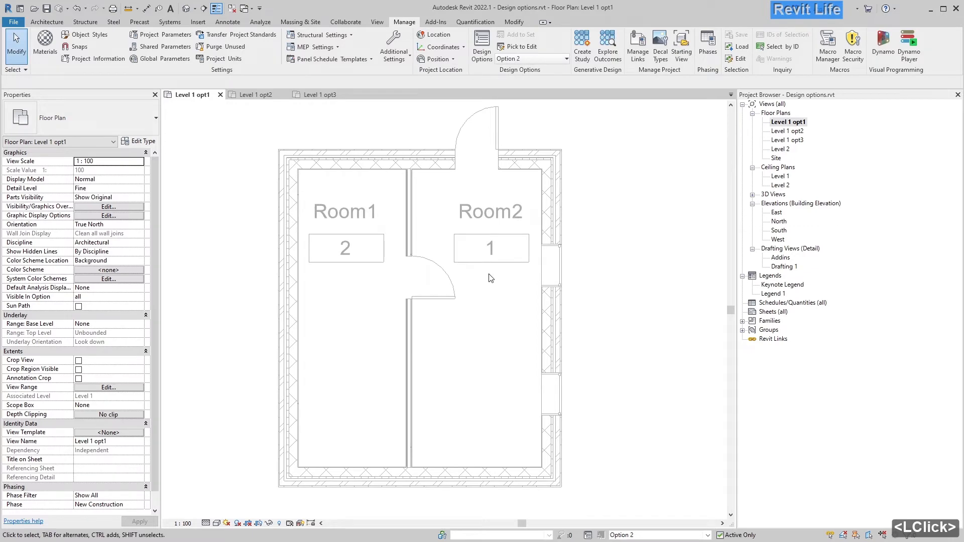
pyautogui.click(521, 47)
pyautogui.click(419, 257)
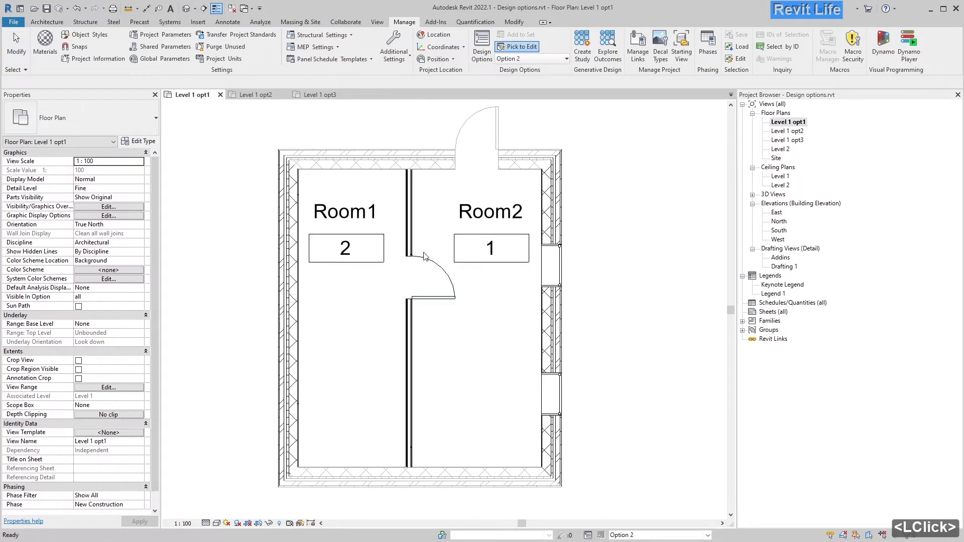
pyautogui.moveTo(442, 271); pyautogui.dragTo(443, 319)
pyautogui.click(499, 357)
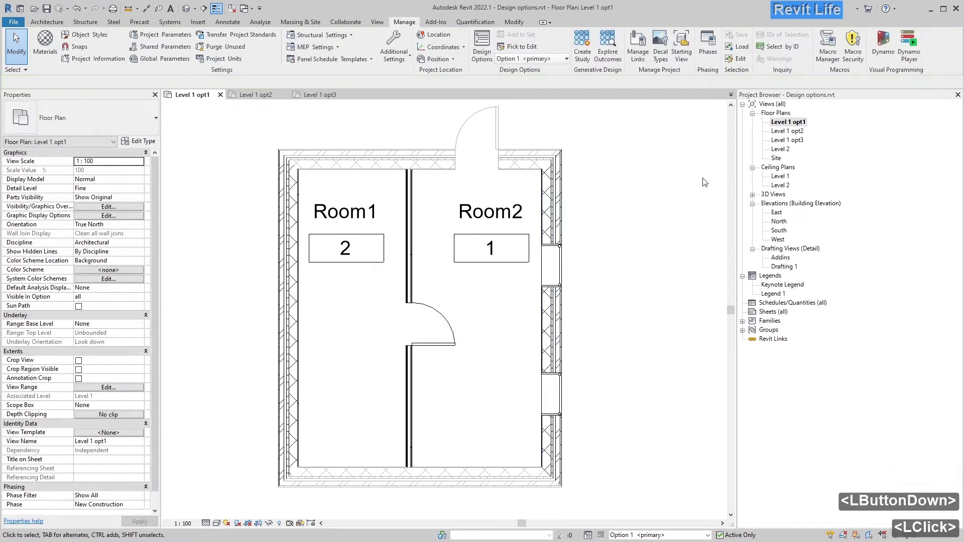
# Open the Level 1 opt2 floor plan and make Option 2 the active design option by picking its partition wall
pyautogui.doubleClick(787, 131)
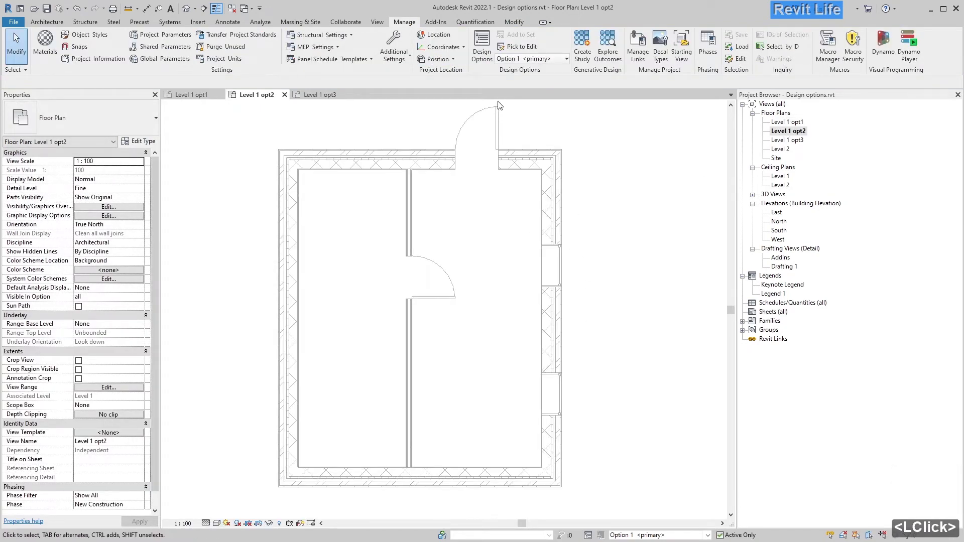
pyautogui.click(518, 46)
pyautogui.click(410, 246)
# Draw two partitions from the central wall: one to the left exterior wall about 1500 mm below the upper wall, one to the right near the plan's lower end
pyautogui.press('w')
pyautogui.press('a')
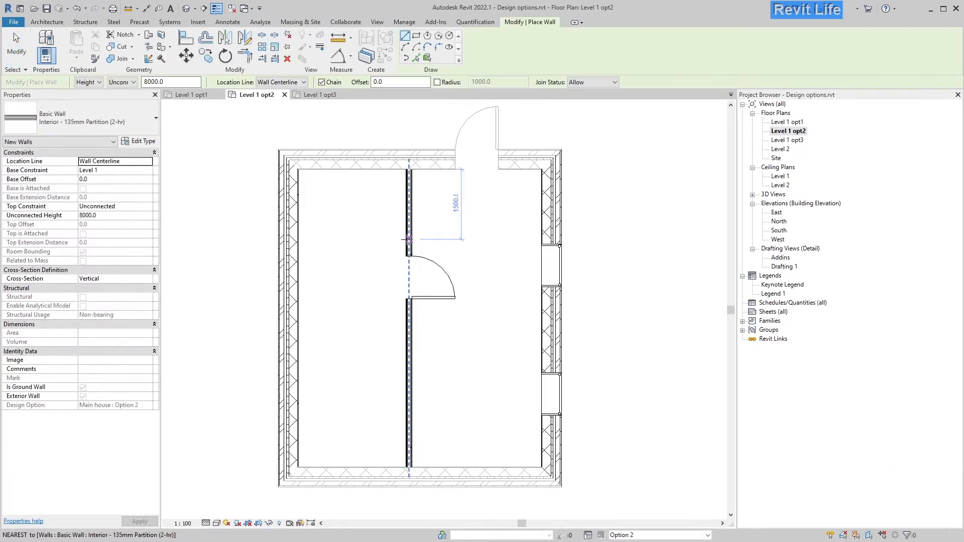
pyautogui.click(411, 239)
pyautogui.click(298, 240)
pyautogui.press('Escape')
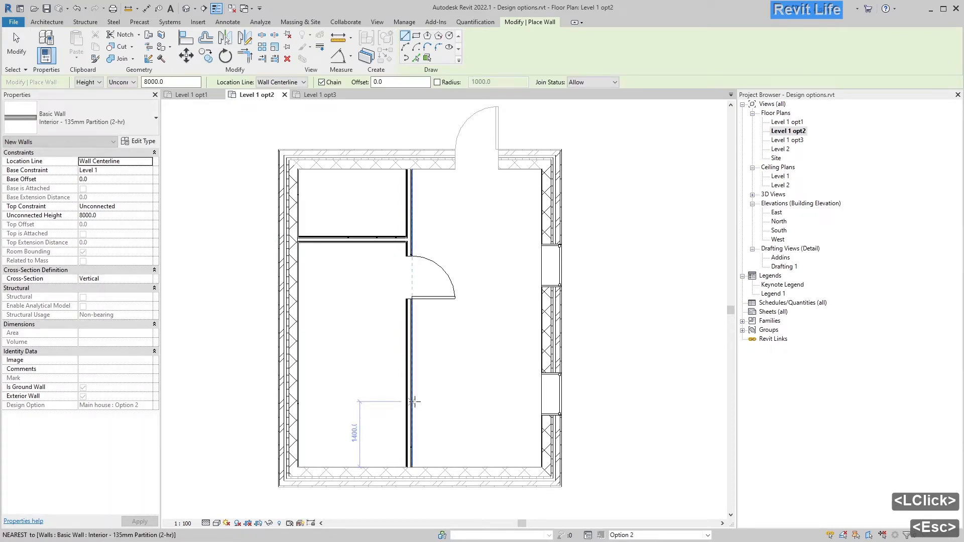
pyautogui.click(410, 430)
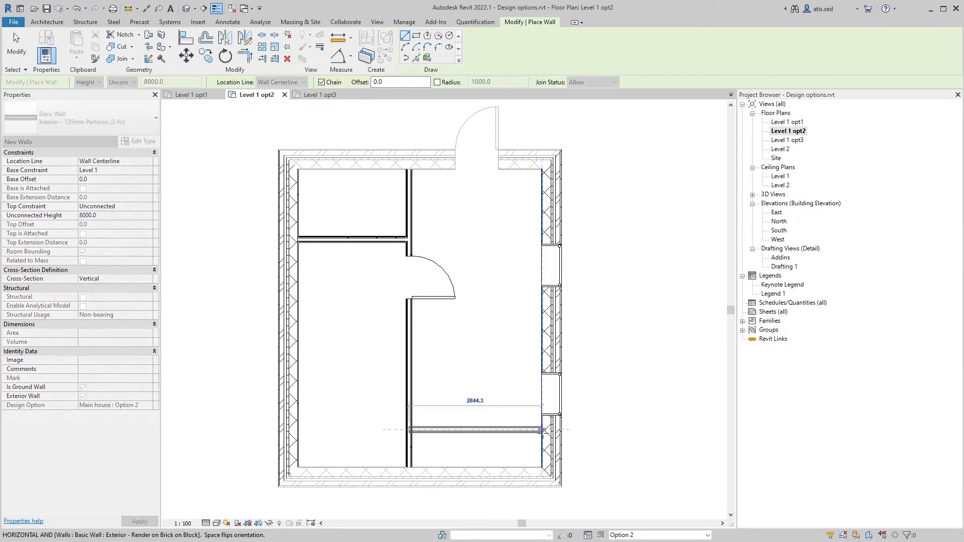
pyautogui.click(545, 429)
pyautogui.press('Escape')
pyautogui.press('Escape')
# Place a 0915 x 2134mm M_Single-Flush door in each new horizontal partition of Option 2, the lower one about 300 mm from the exterior wall
pyautogui.press('d')
pyautogui.press('r')
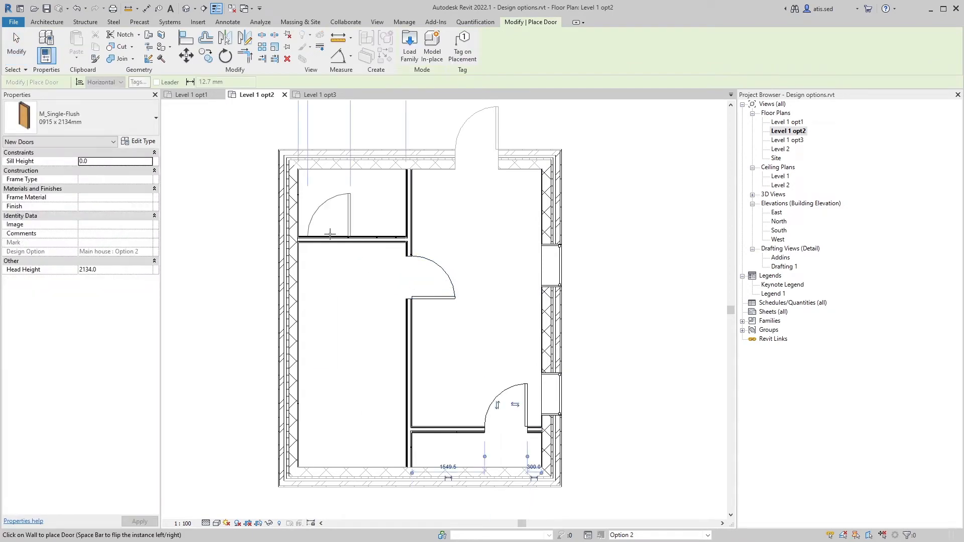
pyautogui.click(327, 234)
pyautogui.press('Escape')
pyautogui.press('Escape')
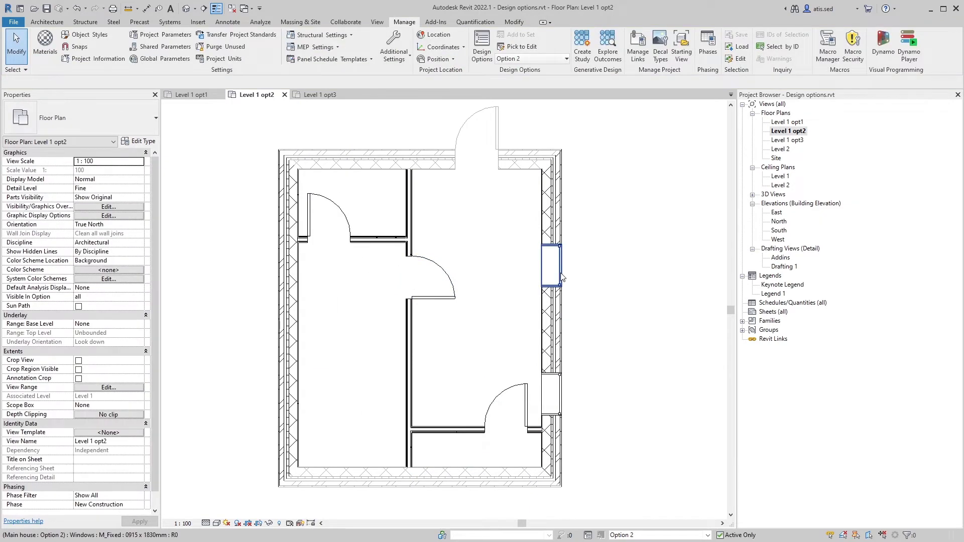
# Place an M_Fixed 0915 x 1830mm window in the left exterior wall of Option 2, about 1500 mm from the lower inner corner
pyautogui.press('w')
pyautogui.press('n')
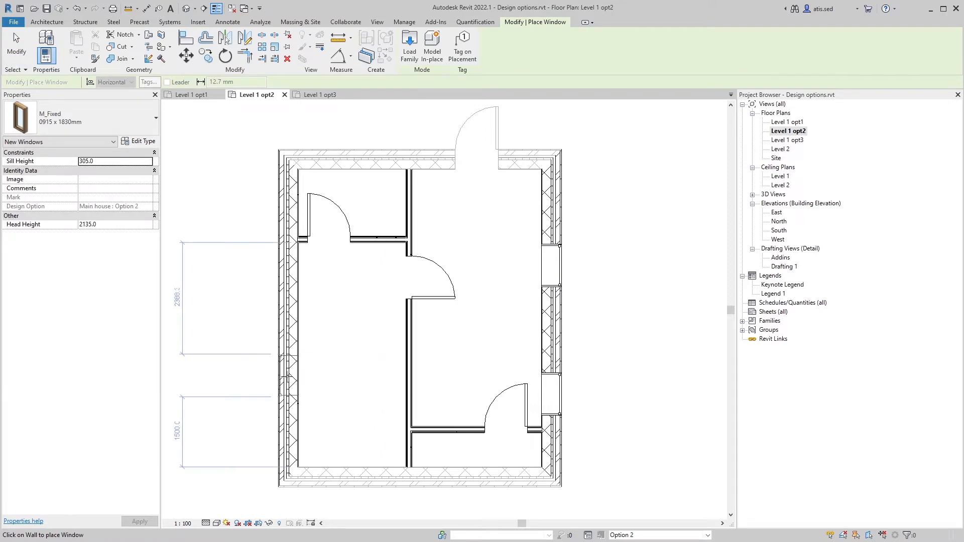
pyautogui.click(284, 376)
pyautogui.press('Escape')
pyautogui.press('Escape')
# Switch the active design option to Main Model and review the Level 1 opt1, opt2 and opt3 floor plans
pyautogui.click(518, 59)
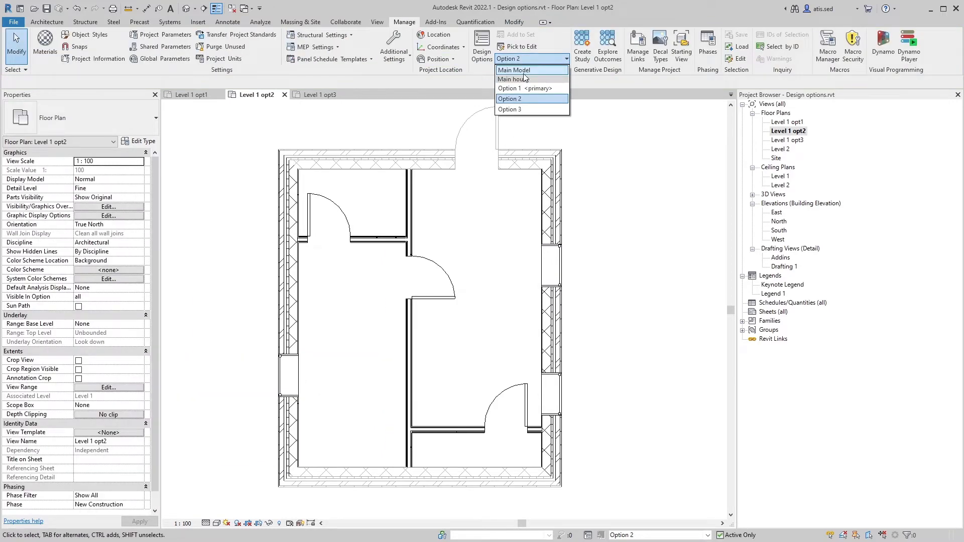
pyautogui.click(525, 87)
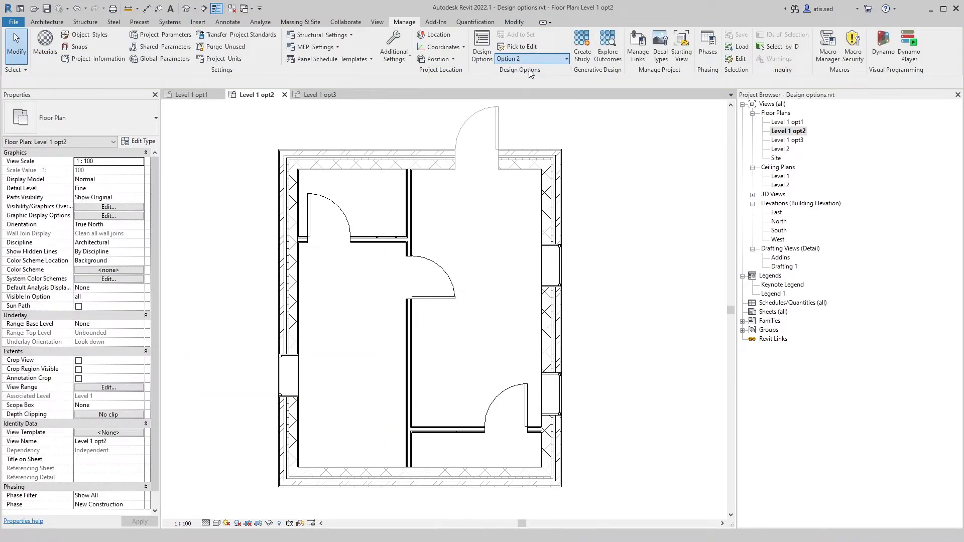
pyautogui.doubleClick(800, 123)
pyautogui.doubleClick(796, 132)
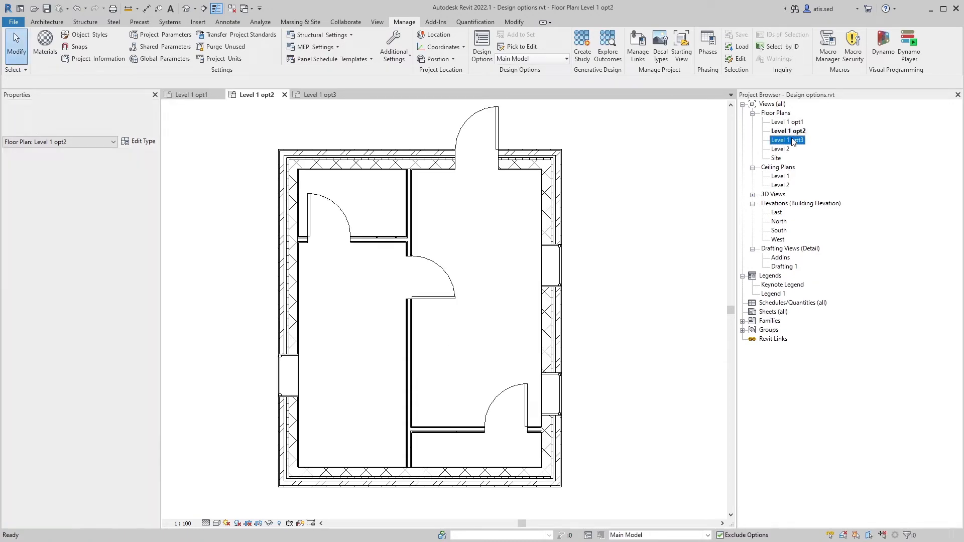
pyautogui.doubleClick(794, 140)
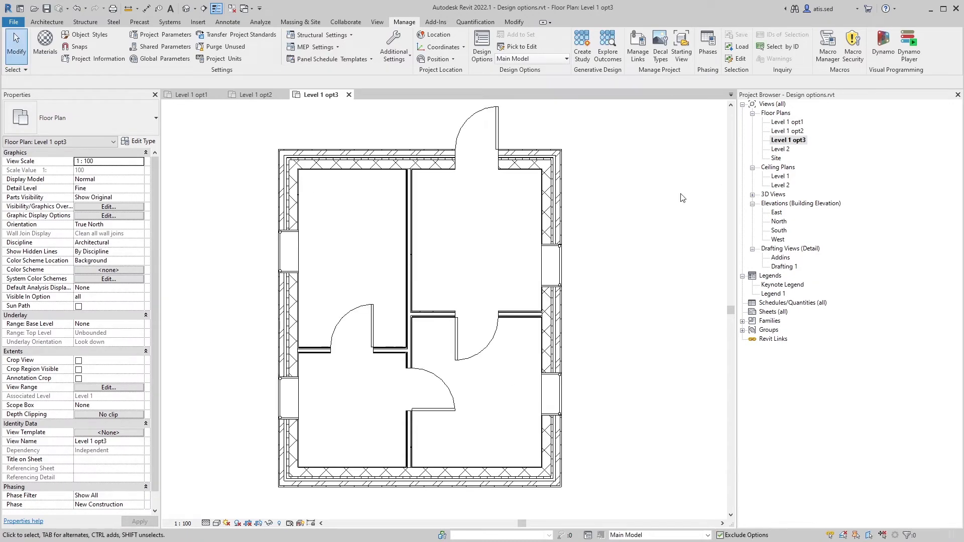
# Create a new sheet with the A1 metric titleblock
pyautogui.rightClick(767, 313)
pyautogui.click(781, 324)
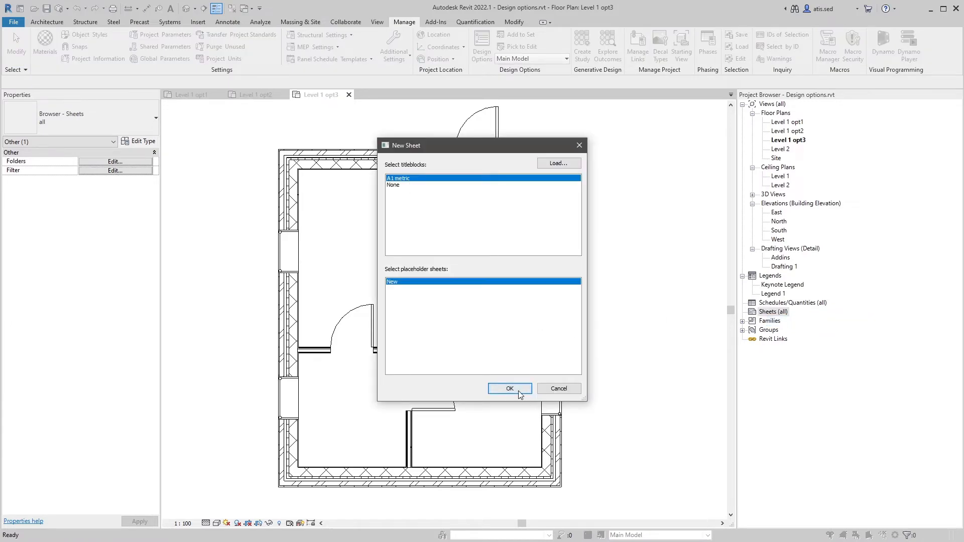
pyautogui.click(510, 389)
# Place the Level 1 opt2, opt1 and opt3 floor plans on sheet A101, in a row ordered opt1, opt2, opt3
pyautogui.moveTo(787, 131); pyautogui.dragTo(392, 267)
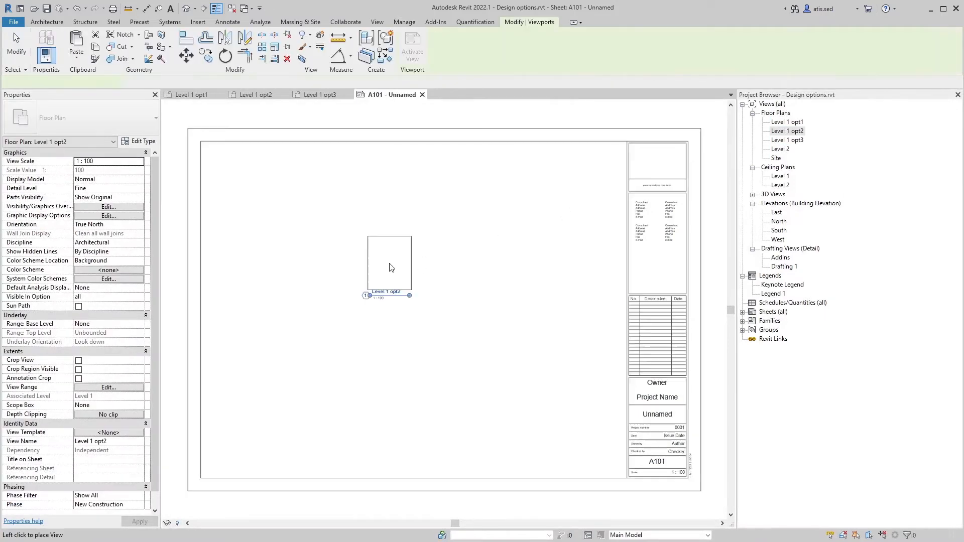
pyautogui.click(364, 277)
pyautogui.click(796, 123)
pyautogui.moveTo(796, 126); pyautogui.dragTo(308, 279)
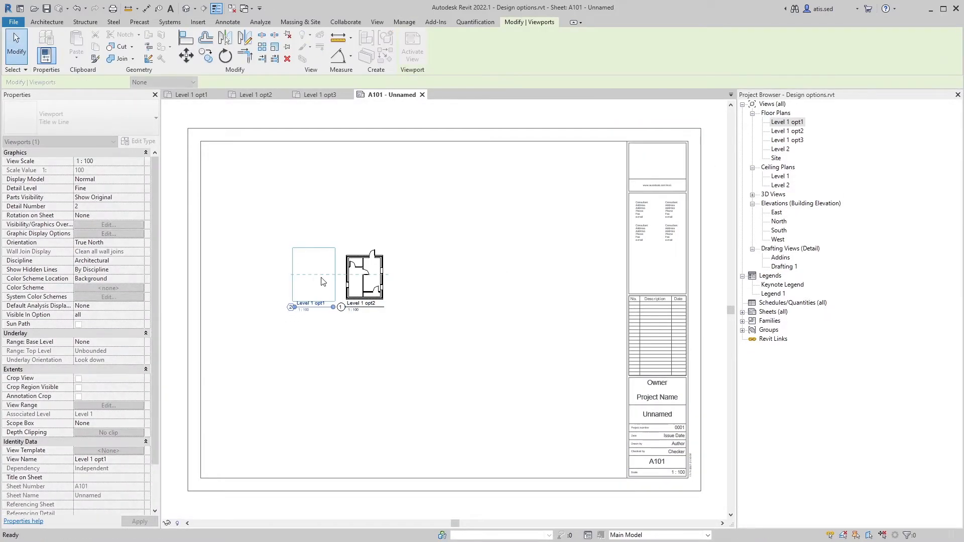
pyautogui.click(316, 281)
pyautogui.click(796, 141)
pyautogui.moveTo(796, 140); pyautogui.dragTo(422, 289)
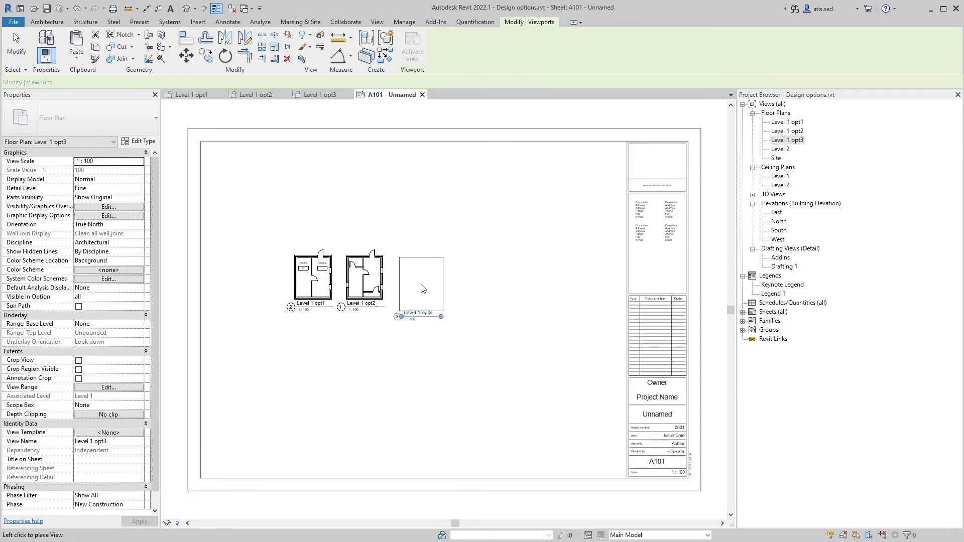
pyautogui.click(421, 289)
pyautogui.scroll(4, 332, 290)
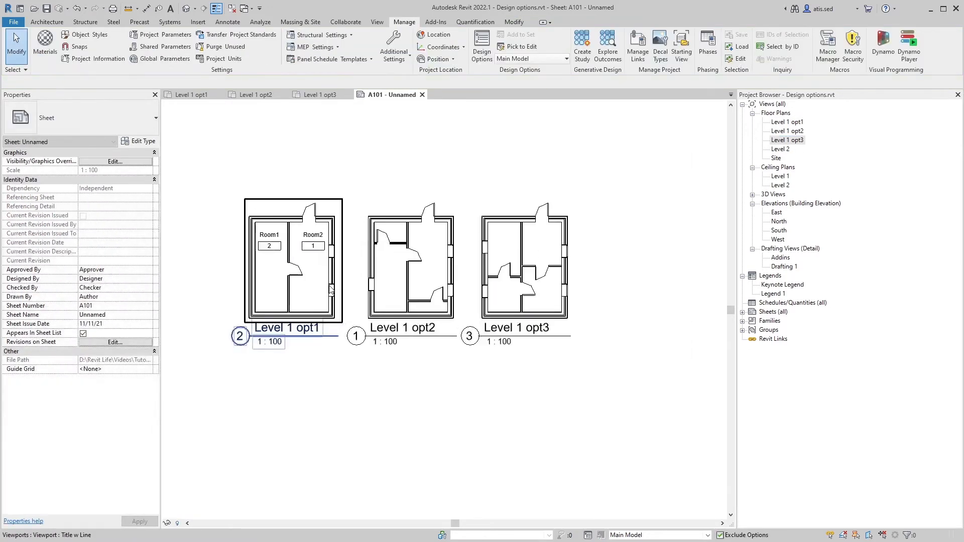
pyautogui.scroll(2, 367, 282)
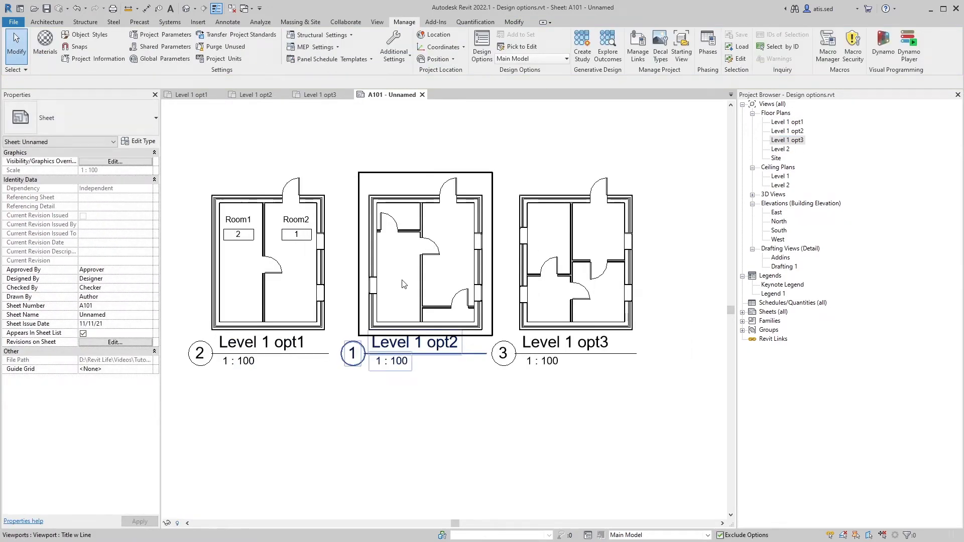
# Open the Level 1 opt2 floor plan and tag the existing rooms Room1 and Room2
pyautogui.doubleClick(791, 123)
pyautogui.doubleClick(796, 131)
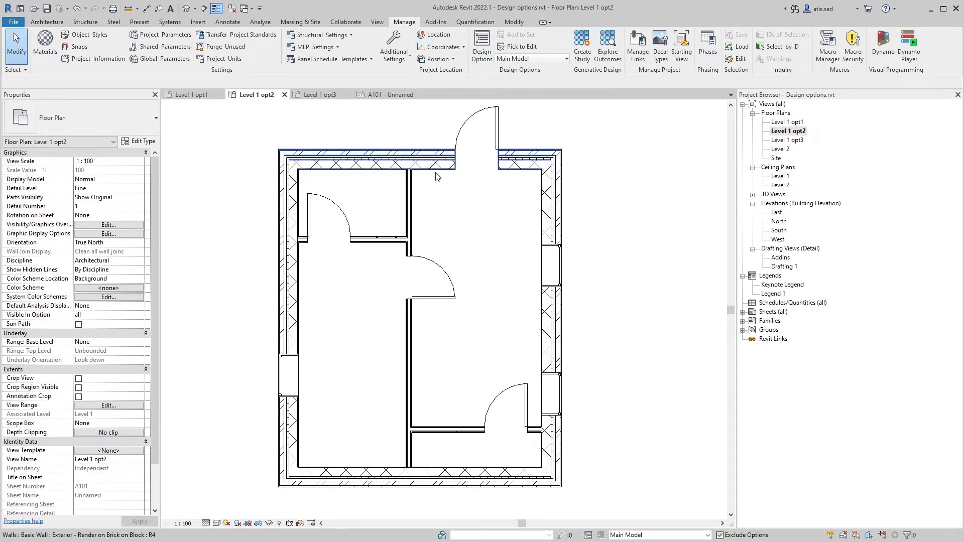
pyautogui.press('t')
pyautogui.press('g')
pyautogui.press('Escape')
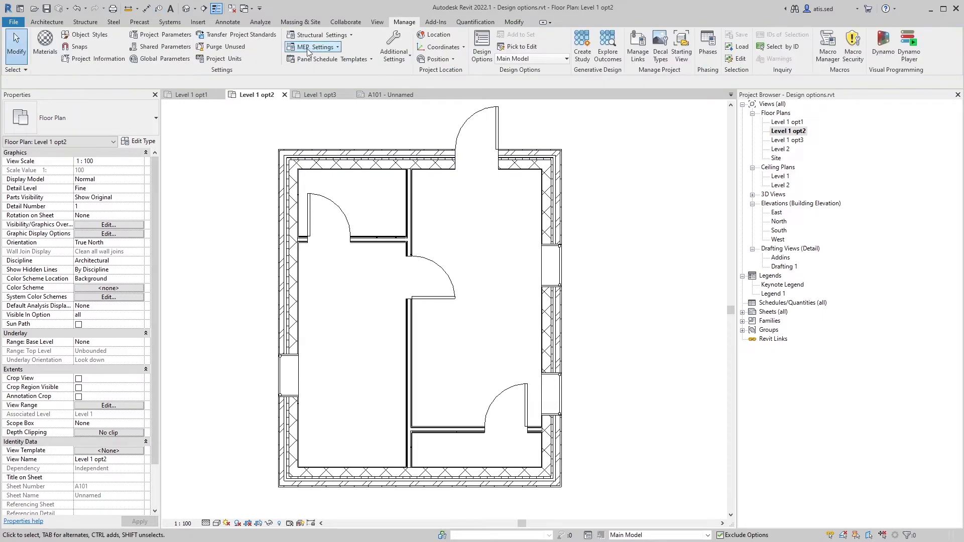
pyautogui.click(54, 23)
pyautogui.click(518, 43)
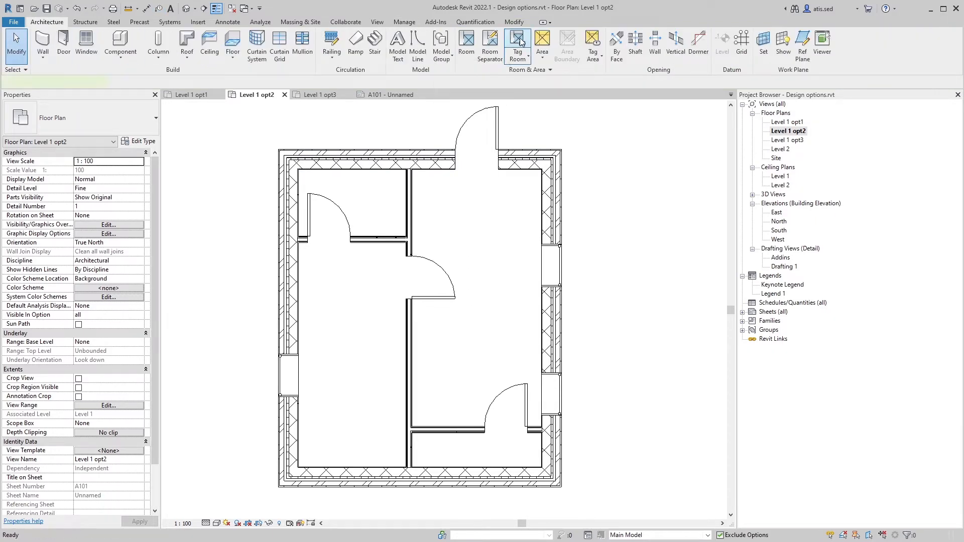
pyautogui.click(461, 278)
pyautogui.click(347, 340)
pyautogui.press('Escape')
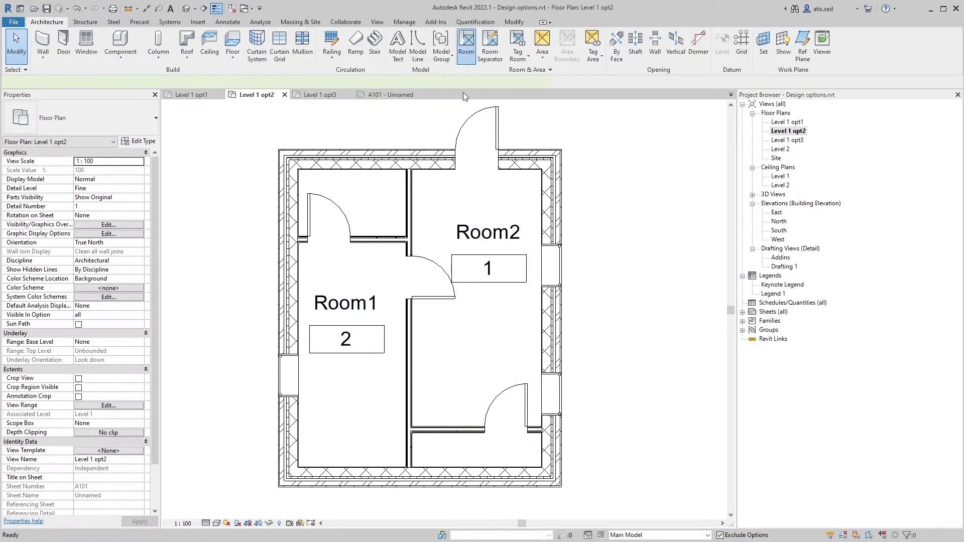
# Make Option 2 of the Main house set the active design option by picking one of its elements in the plan
pyautogui.click(466, 47)
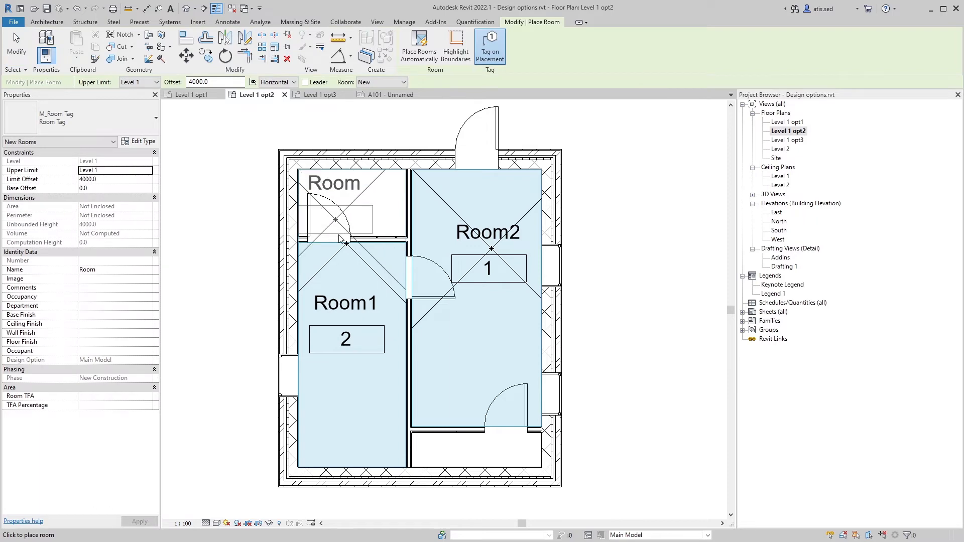
pyautogui.press('Escape')
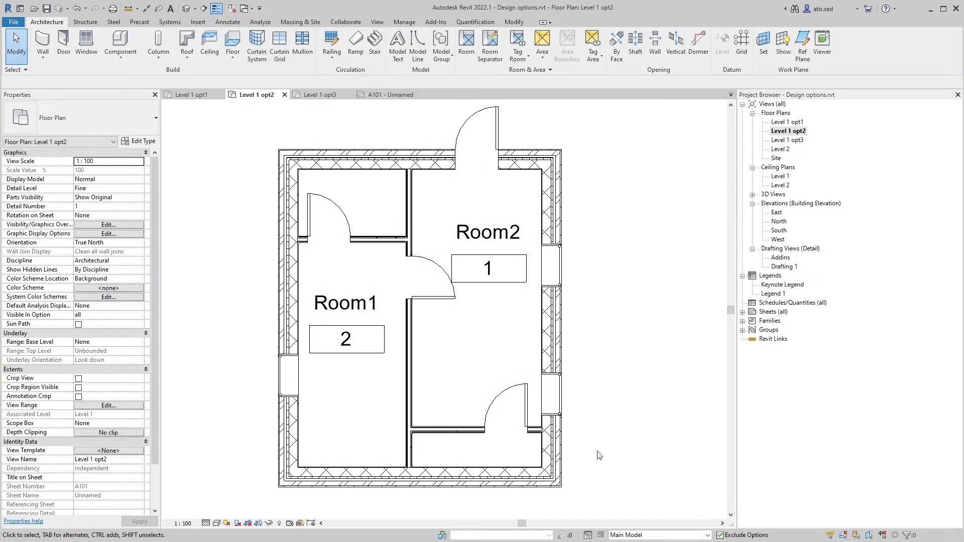
pyautogui.click(405, 23)
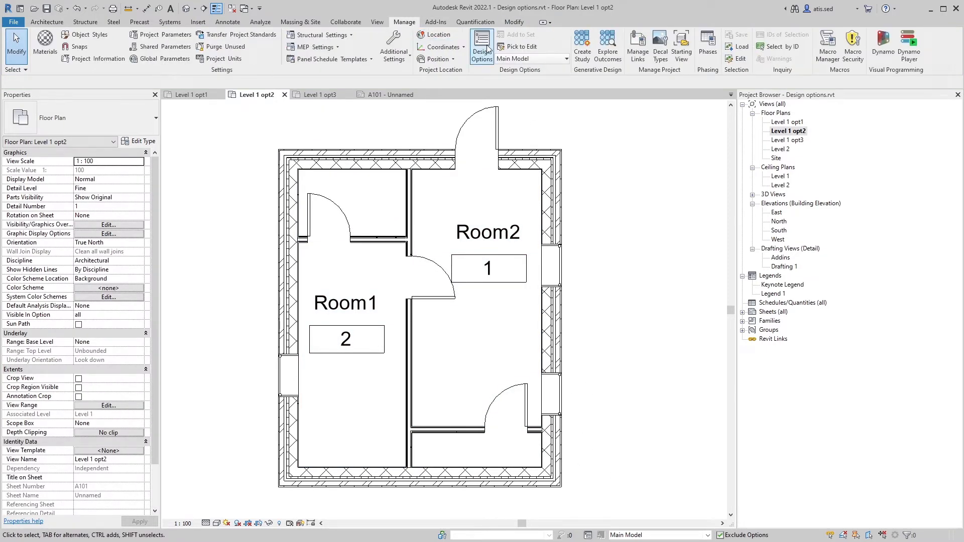
pyautogui.click(511, 47)
pyautogui.click(405, 203)
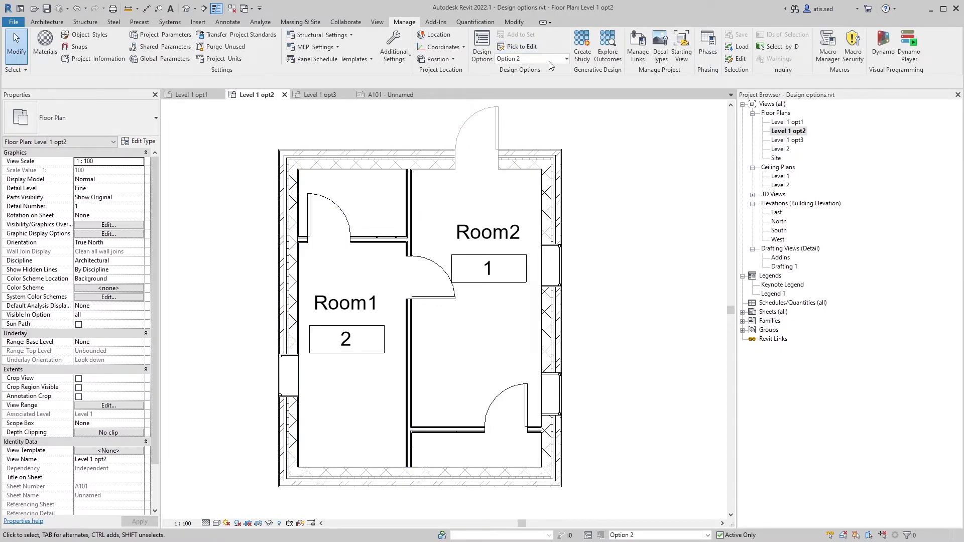
# Place tagged rooms in the small upper-left and lower-right spaces of the Option 2 plan
pyautogui.click(50, 22)
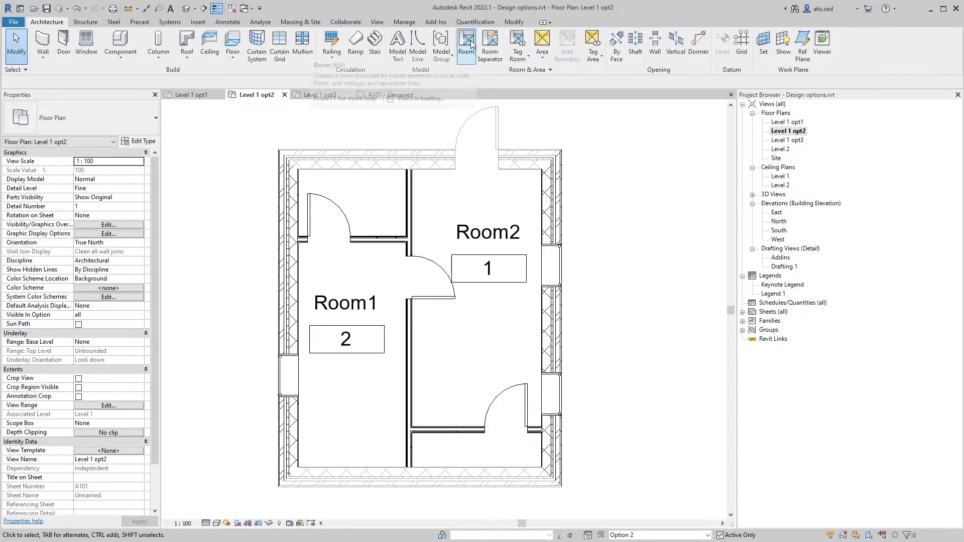
pyautogui.click(467, 49)
pyautogui.click(347, 201)
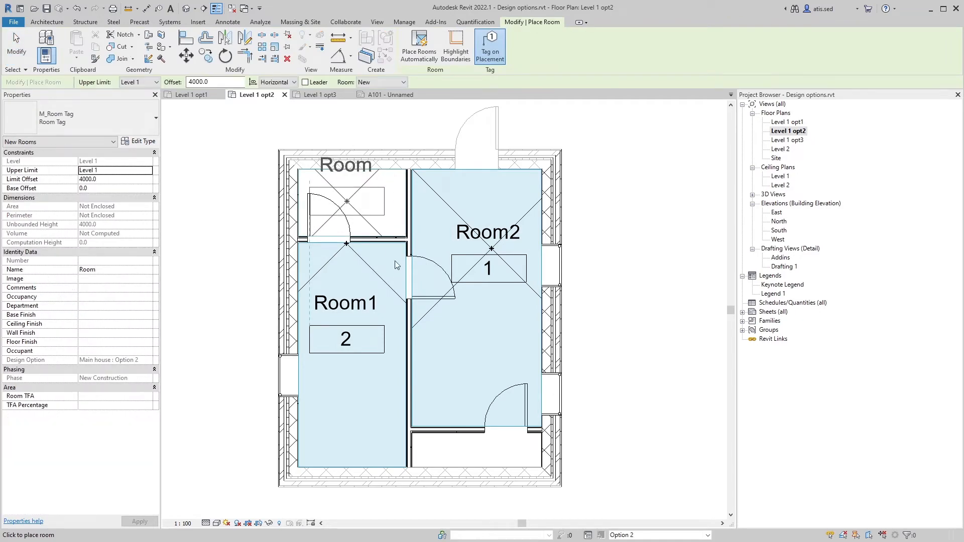
pyautogui.click(484, 449)
pyautogui.press('Escape')
pyautogui.press('Escape')
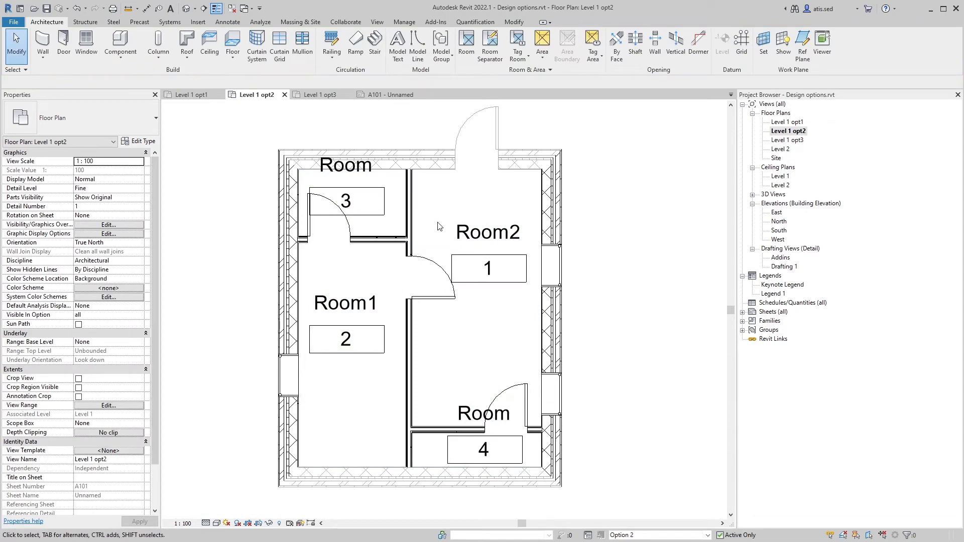
# Switch the active design option back to Main Model and select the lower exterior wall
pyautogui.click(397, 23)
pyautogui.click(523, 59)
pyautogui.click(514, 71)
pyautogui.click(509, 142)
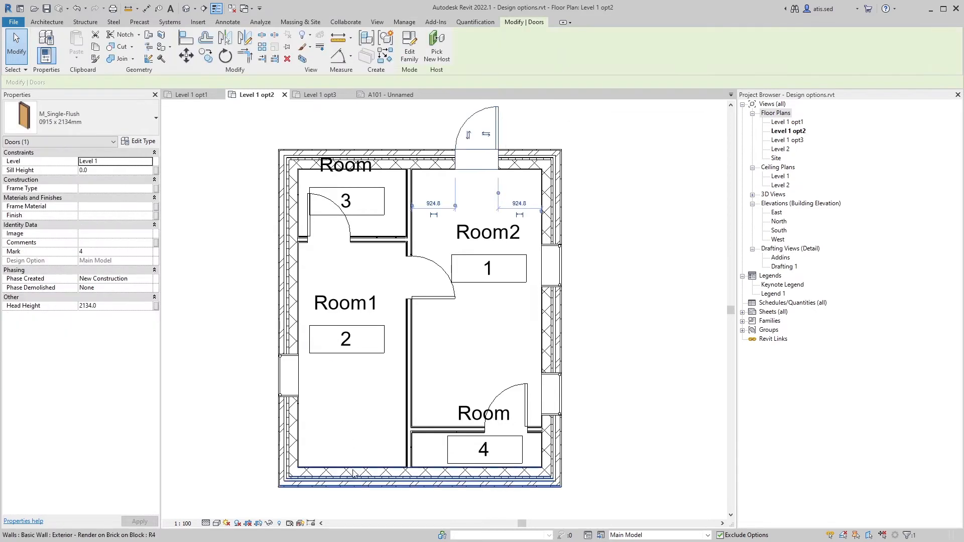
pyautogui.click(355, 481)
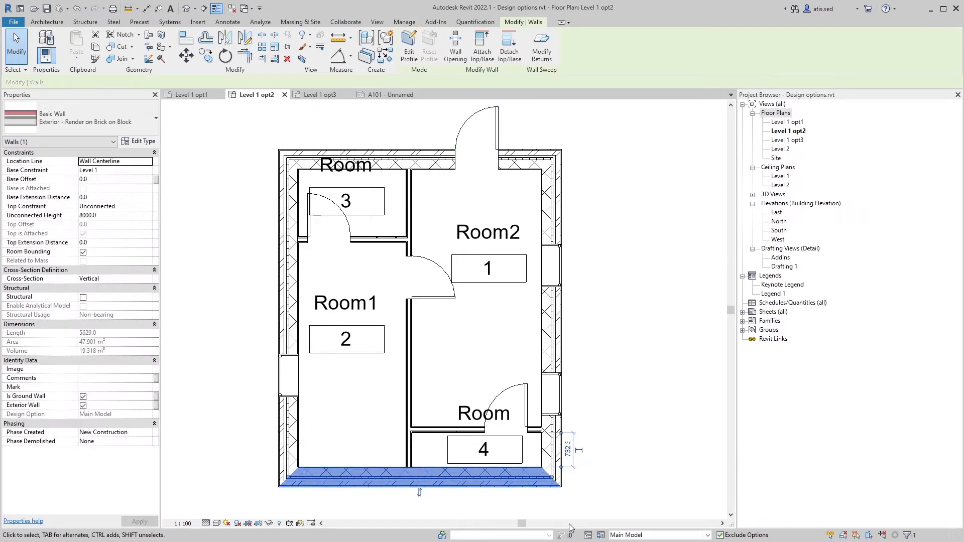
# Create a new design option set and rename it Back wall
pyautogui.click(404, 22)
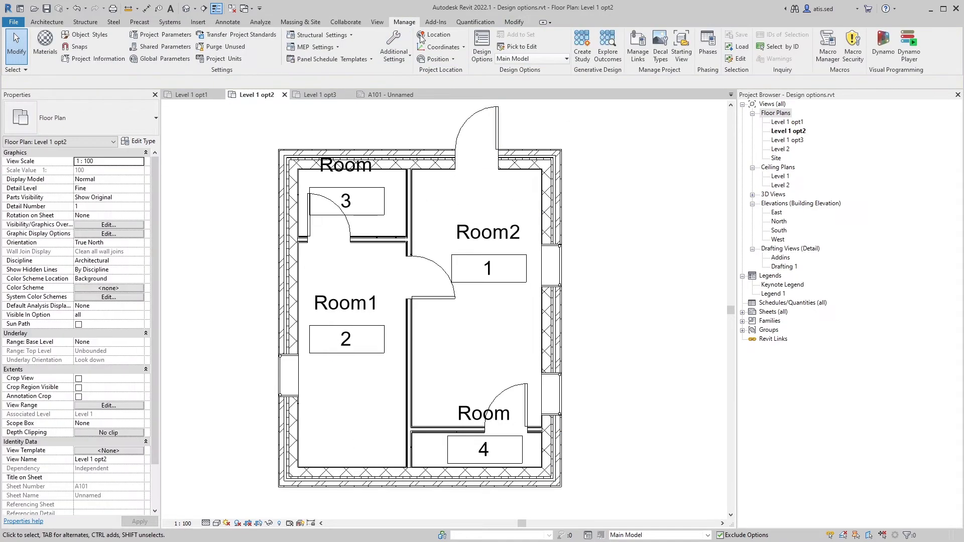
pyautogui.click(480, 52)
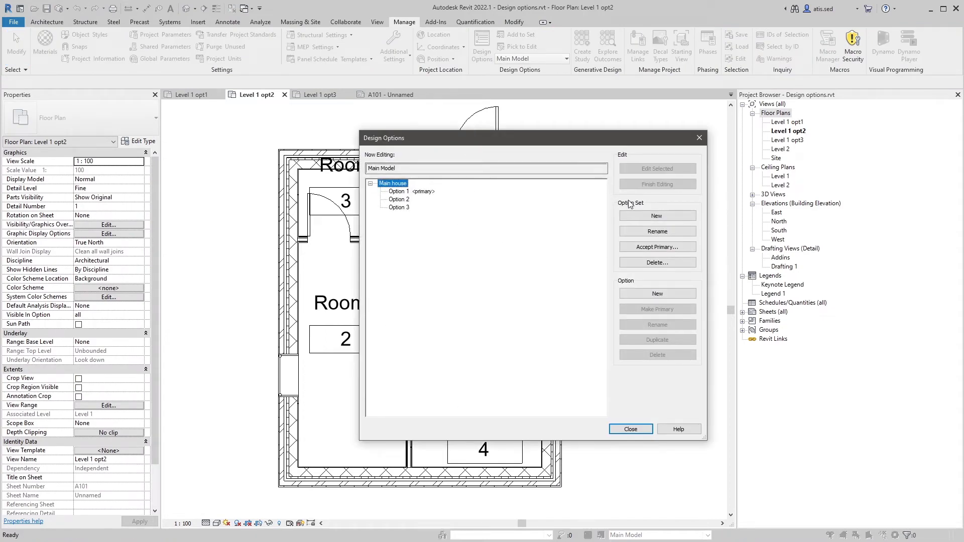
pyautogui.click(657, 215)
pyautogui.click(394, 215)
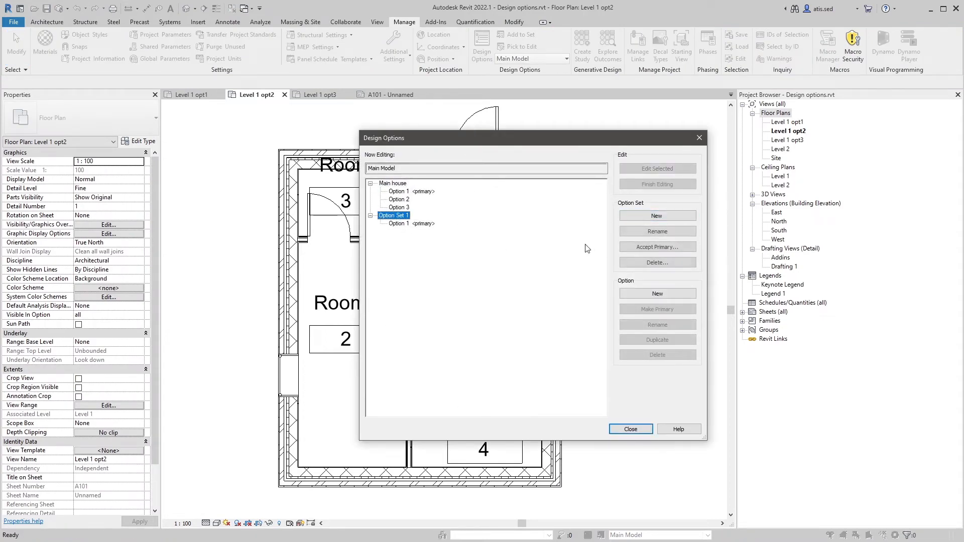
pyautogui.click(648, 233)
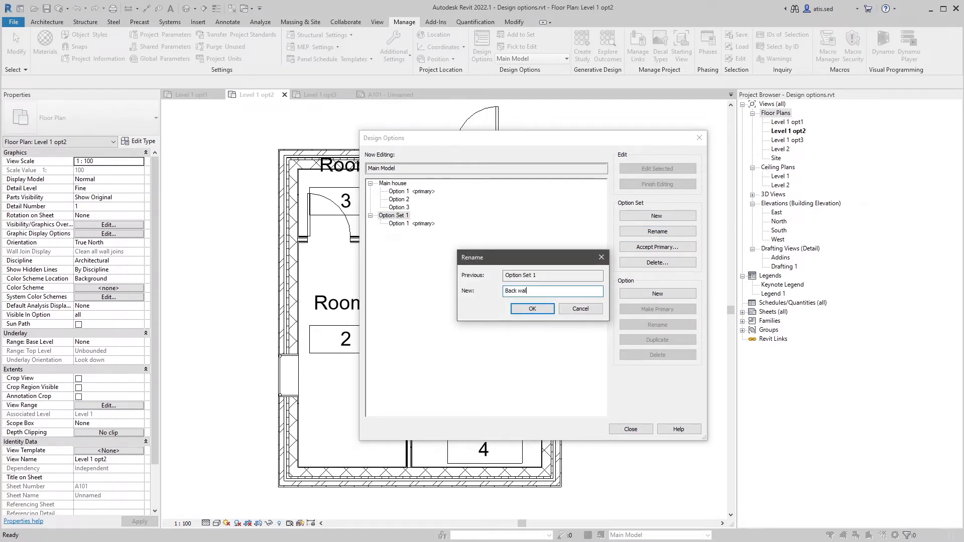
pyautogui.click(533, 308)
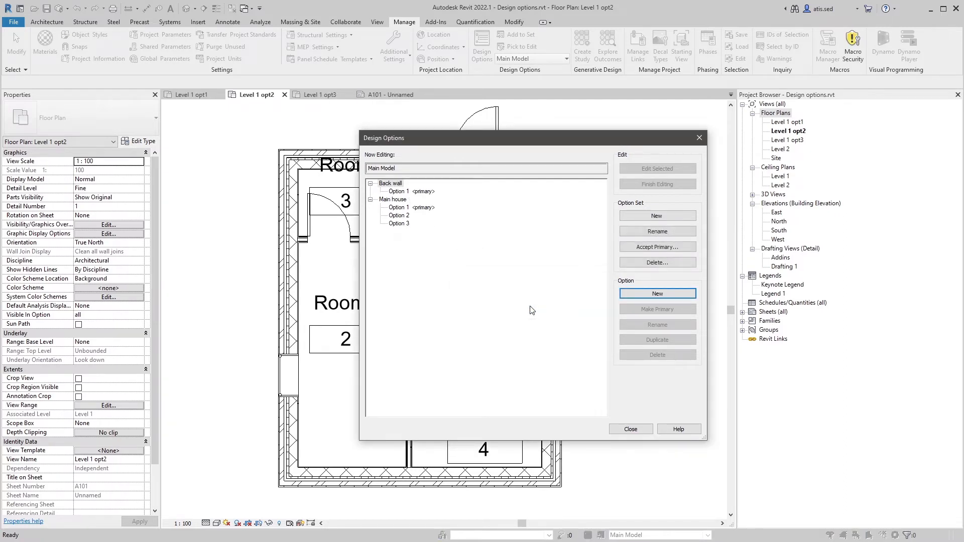
# Add a second option to the Back wall set and close the design option settings
pyautogui.click(420, 192)
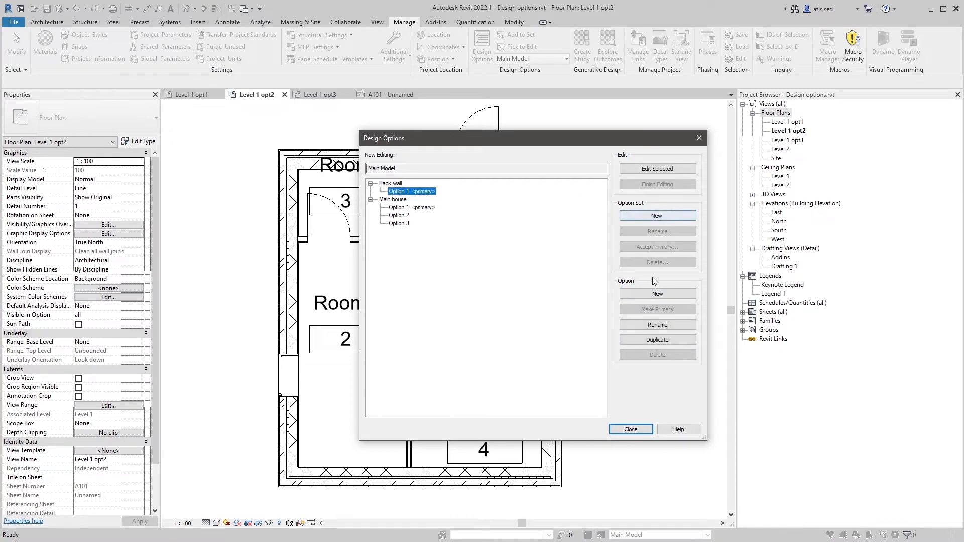
pyautogui.click(652, 294)
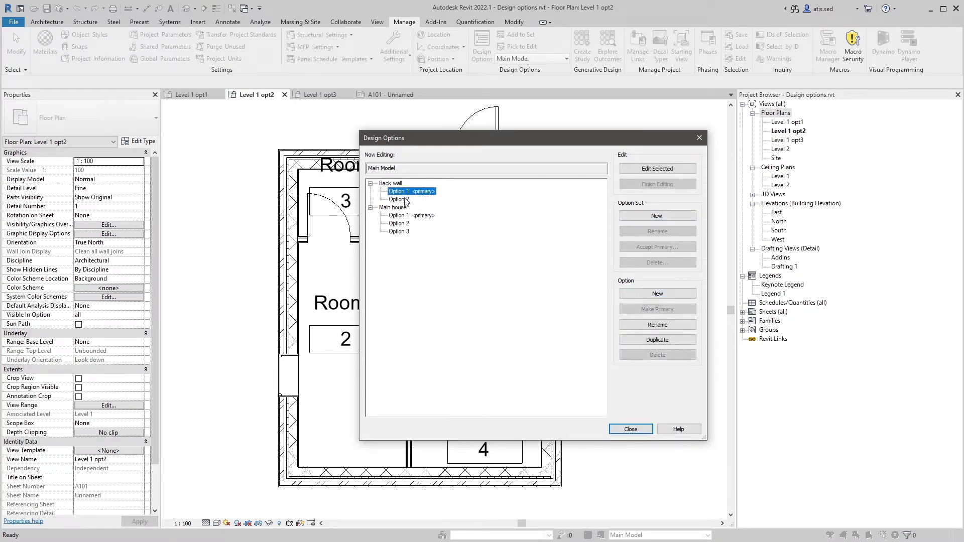
pyautogui.click(391, 183)
pyautogui.click(629, 429)
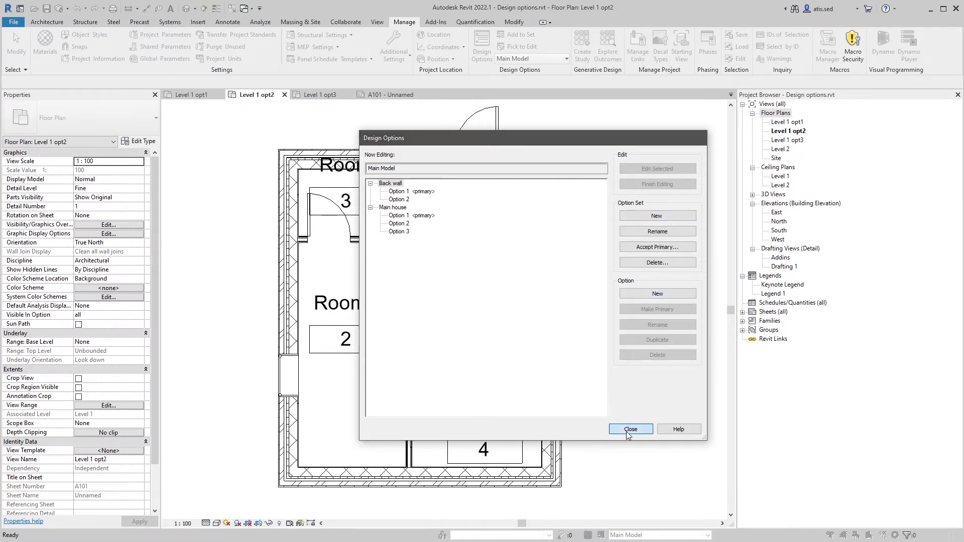
# Add the lower exterior wall to both Option 1 and Option 2 of the Back wall set
pyautogui.click(380, 464)
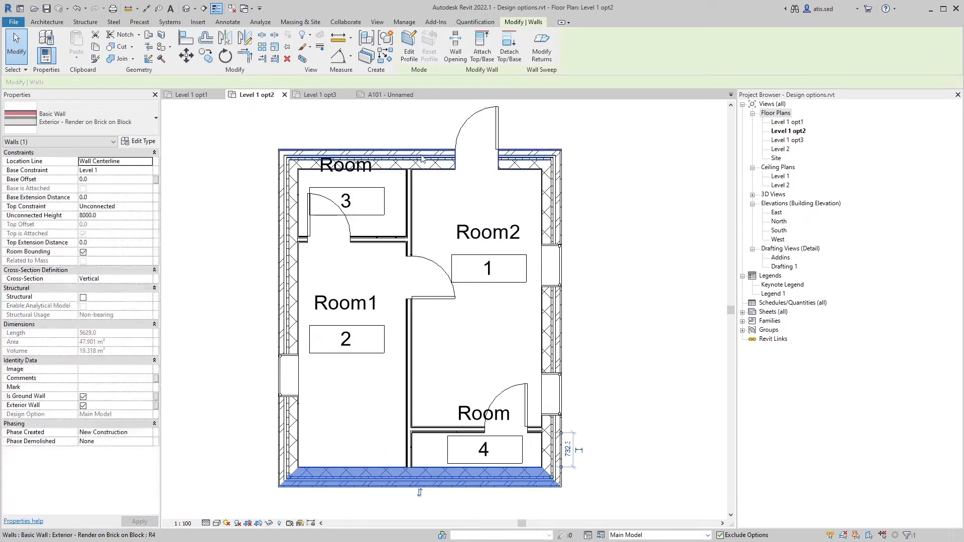
pyautogui.click(405, 22)
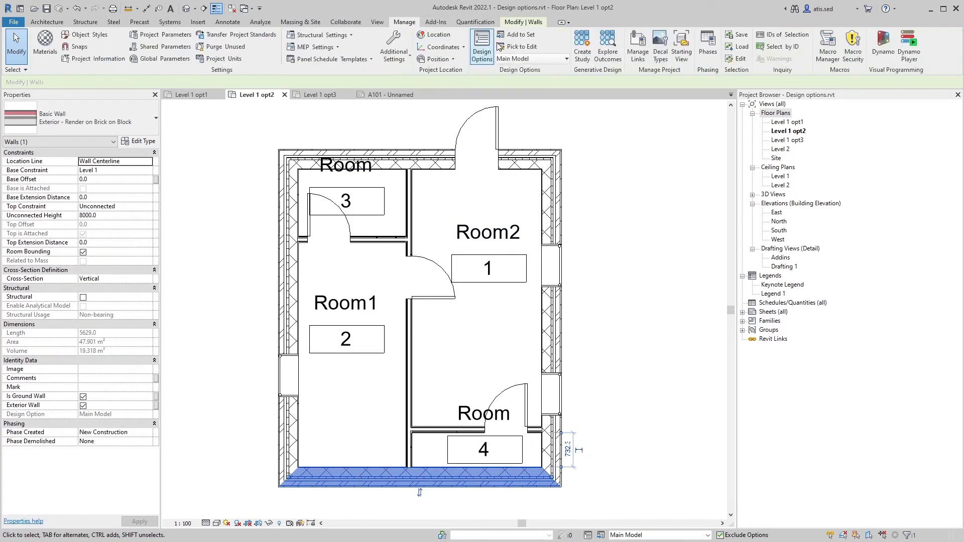
pyautogui.click(517, 35)
pyautogui.click(442, 220)
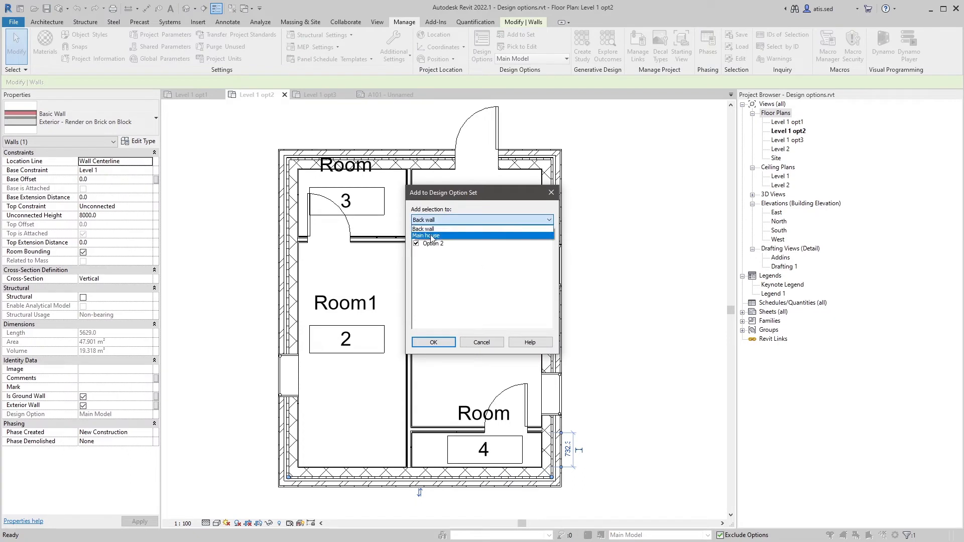
pyautogui.click(433, 236)
pyautogui.click(437, 220)
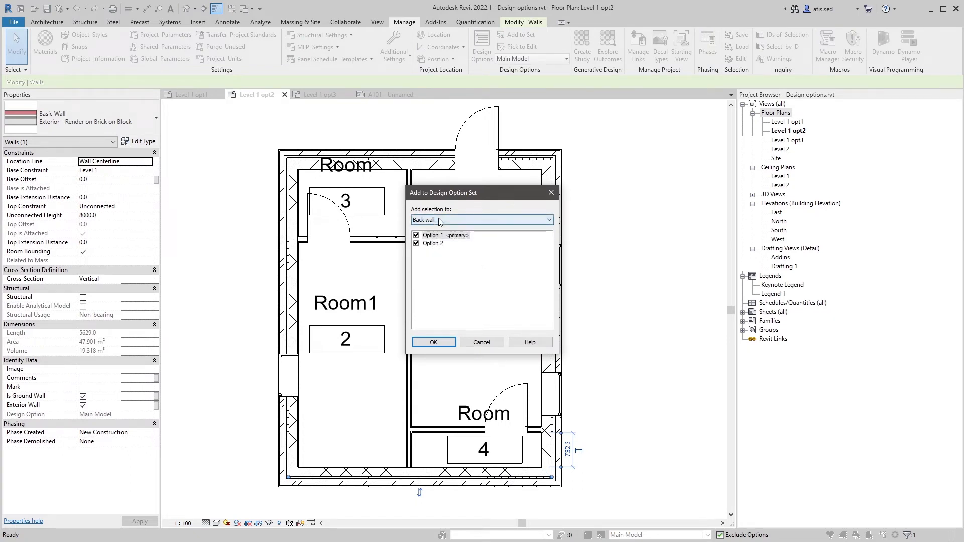
pyautogui.click(432, 236)
pyautogui.click(438, 221)
pyautogui.click(436, 231)
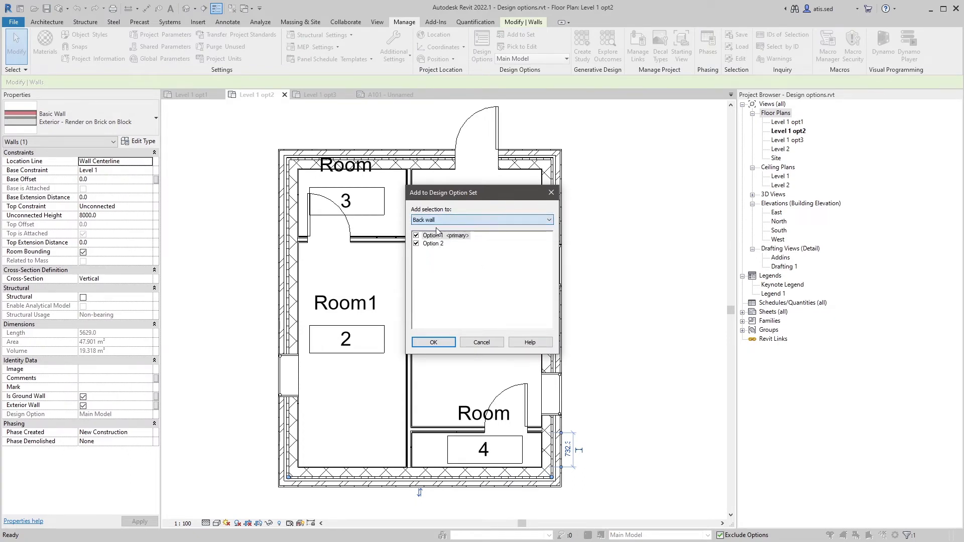
pyautogui.click(432, 343)
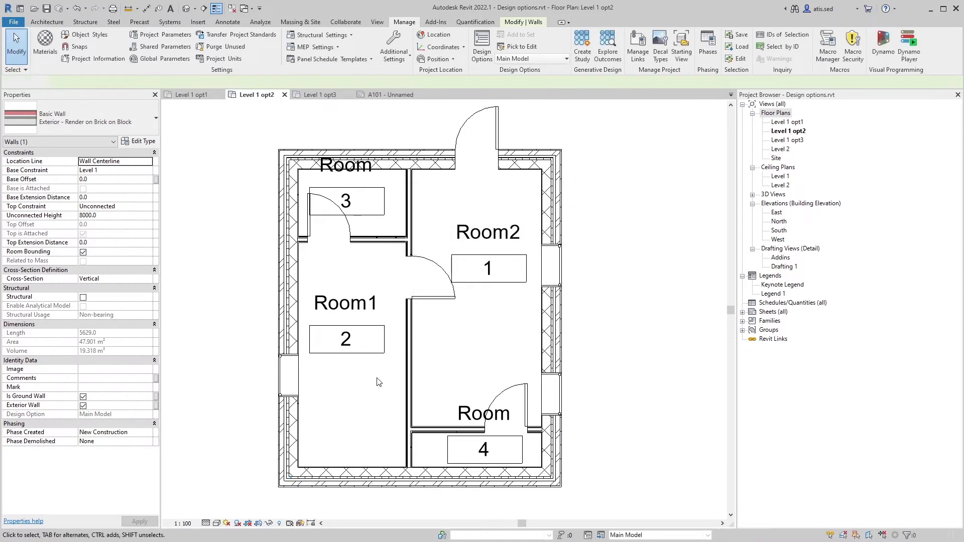
# Open the Level 1 opt1 floor plan and make Back wall Option 1 active by picking the lower exterior wall
pyautogui.doubleClick(787, 122)
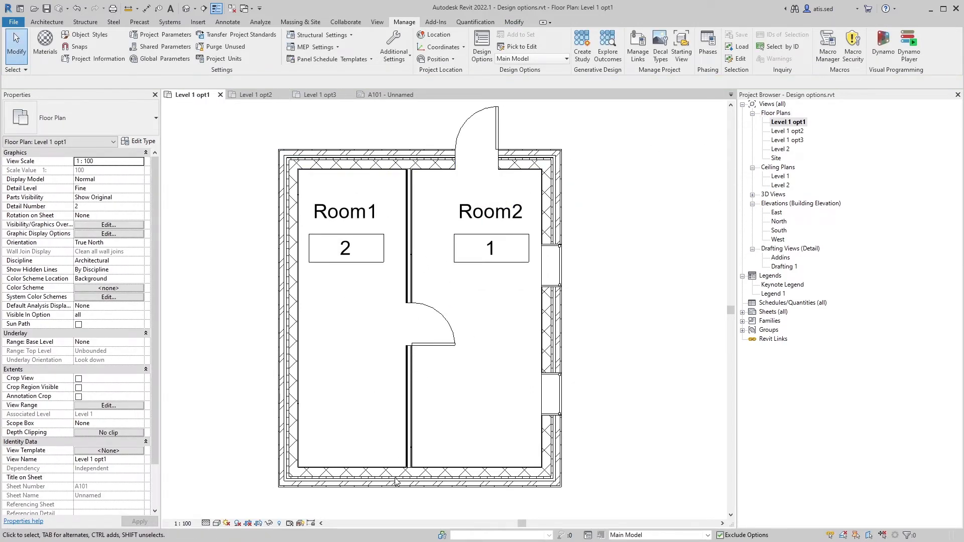
pyautogui.moveTo(395, 478); pyautogui.dragTo(393, 473, button='middle')
pyautogui.press('e')
pyautogui.click(394, 475)
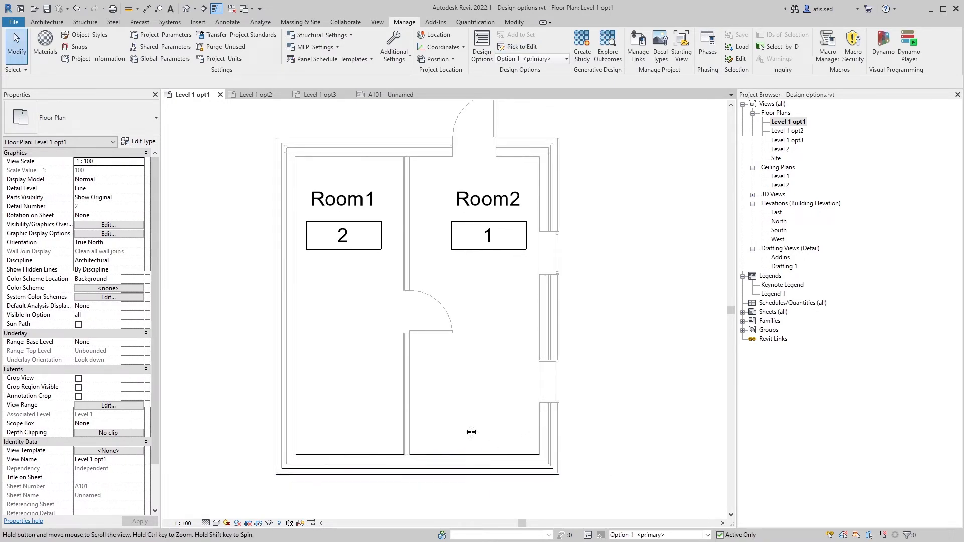
# Place two M_Fixed 0915 x 1830mm windows in the lower exterior wall, one below Room1 and one below Room2
pyautogui.moveTo(469, 438); pyautogui.dragTo(477, 364, button='middle')
pyautogui.click(50, 22)
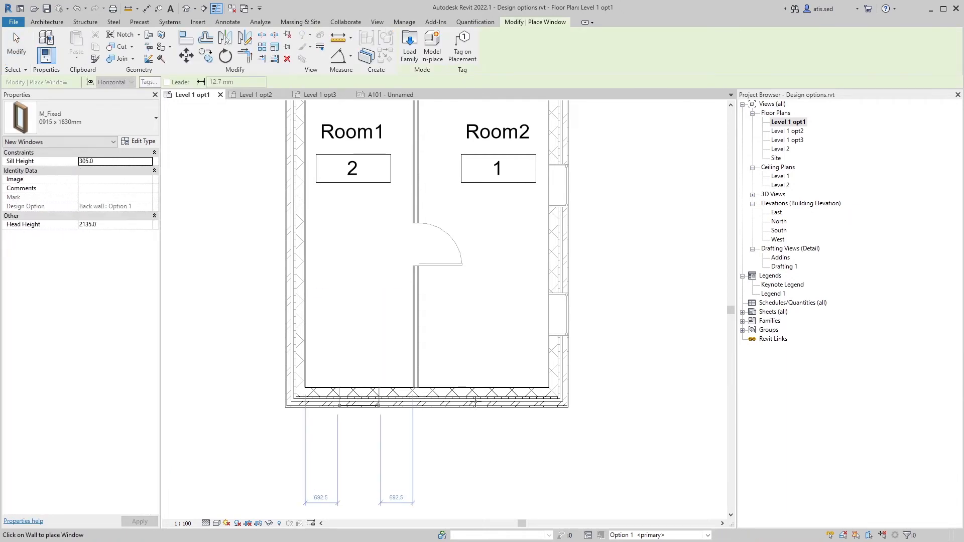
pyautogui.click(359, 399)
pyautogui.click(505, 400)
pyautogui.moveTo(505, 301); pyautogui.dragTo(489, 366, button='middle')
pyautogui.press('Escape')
pyautogui.press('Escape')
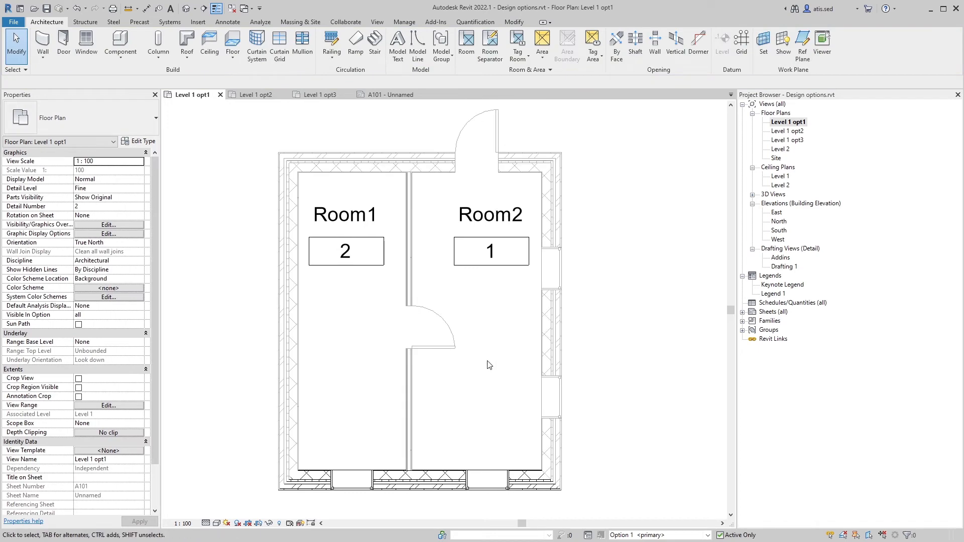
# Set the Level 1 opt1 view's graphic overrides to show Option 2 of the Back wall set
pyautogui.press('v')
pyautogui.press('v')
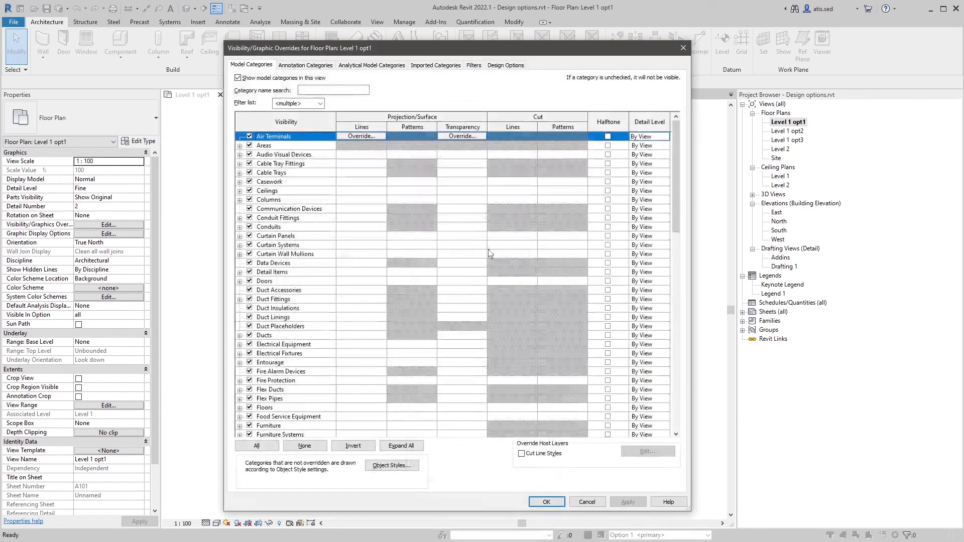
pyautogui.click(502, 66)
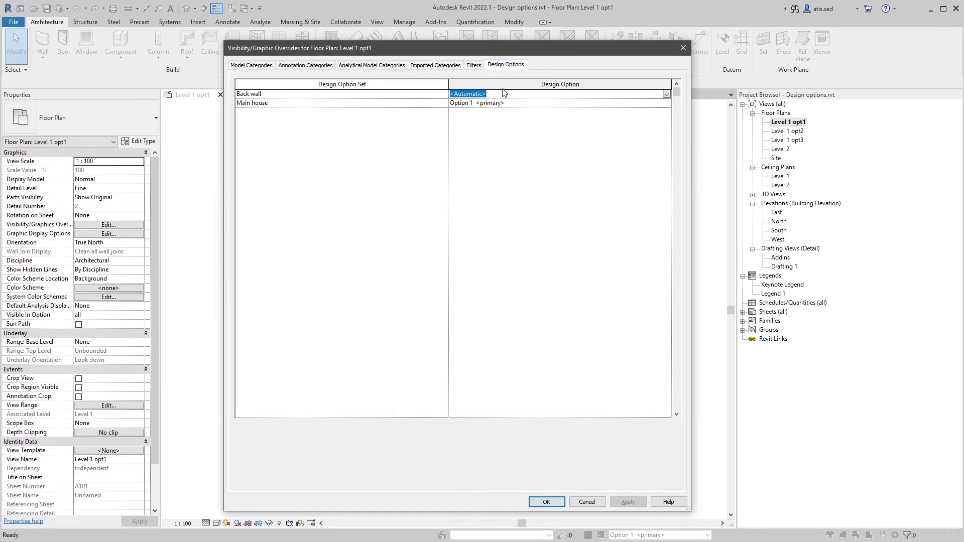
pyautogui.click(666, 95)
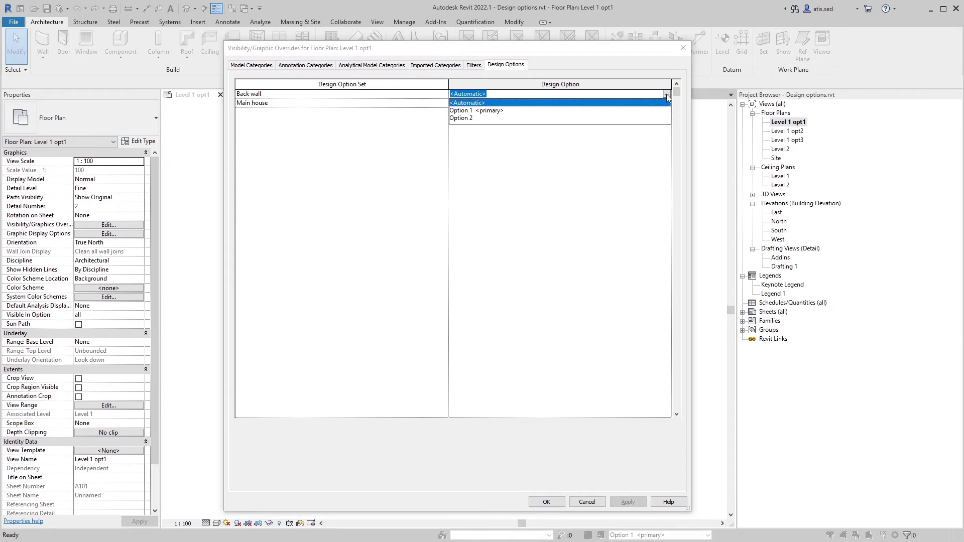
pyautogui.click(472, 119)
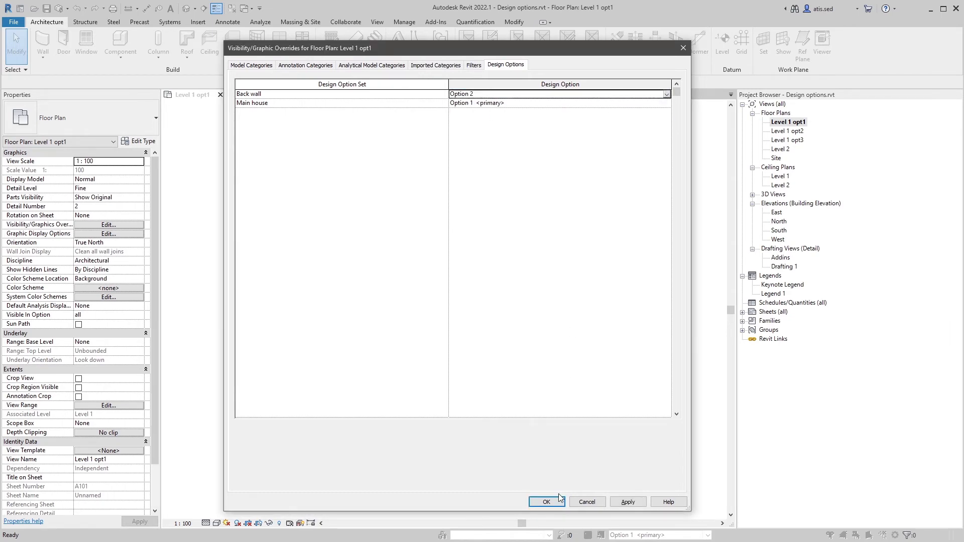
pyautogui.click(546, 502)
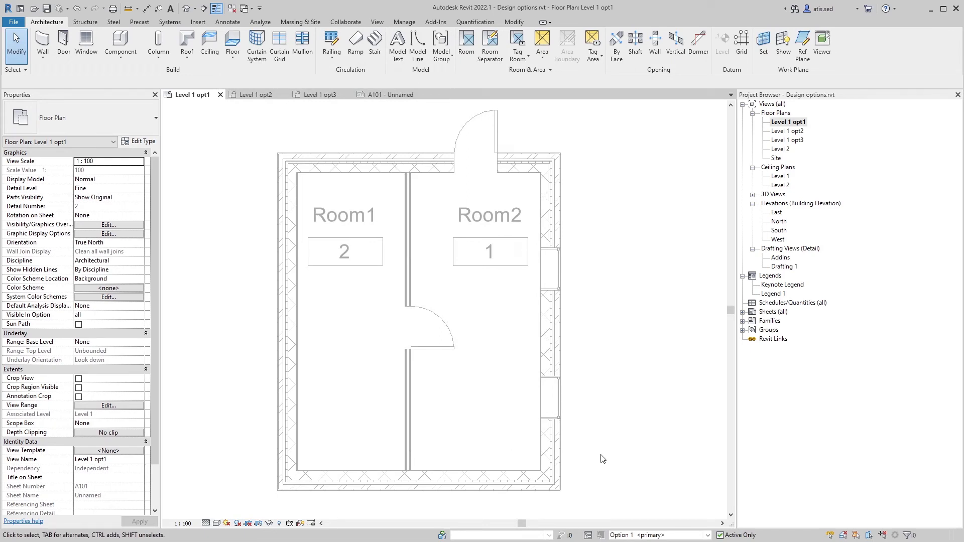
# Switch the active design option back to Main Model
pyautogui.click(400, 23)
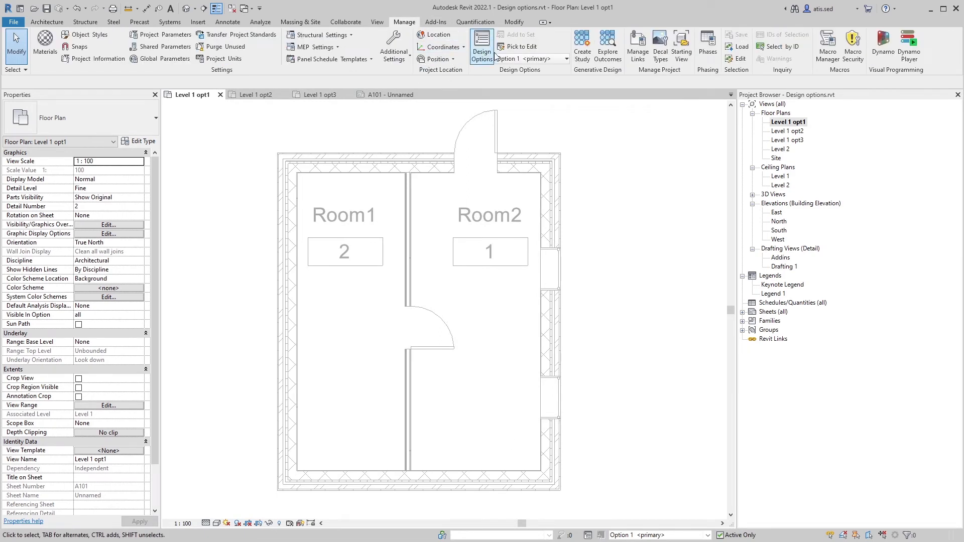
pyautogui.click(524, 58)
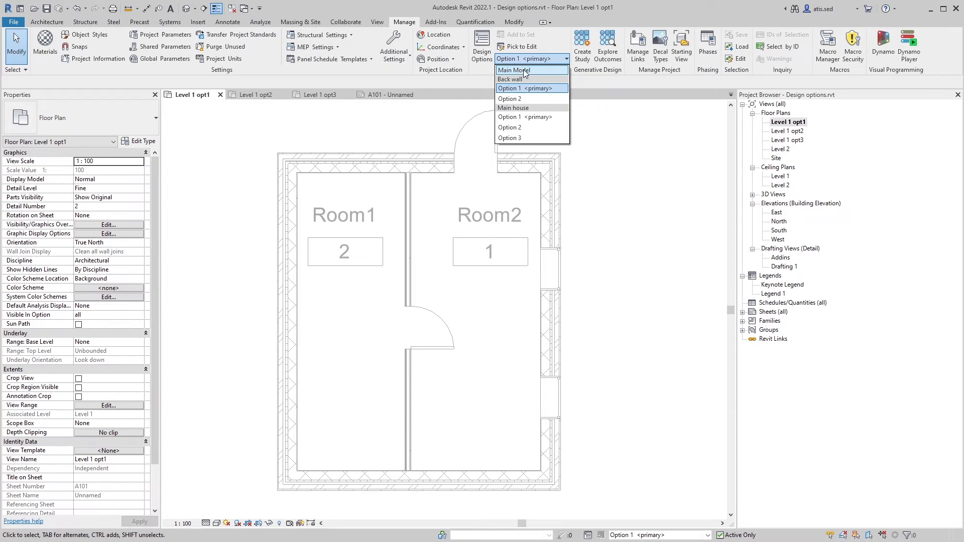
pyautogui.click(523, 70)
# Open the Level 1 opt2 floor plan and set its Back wall design option visibility to Option 2
pyautogui.doubleClick(789, 132)
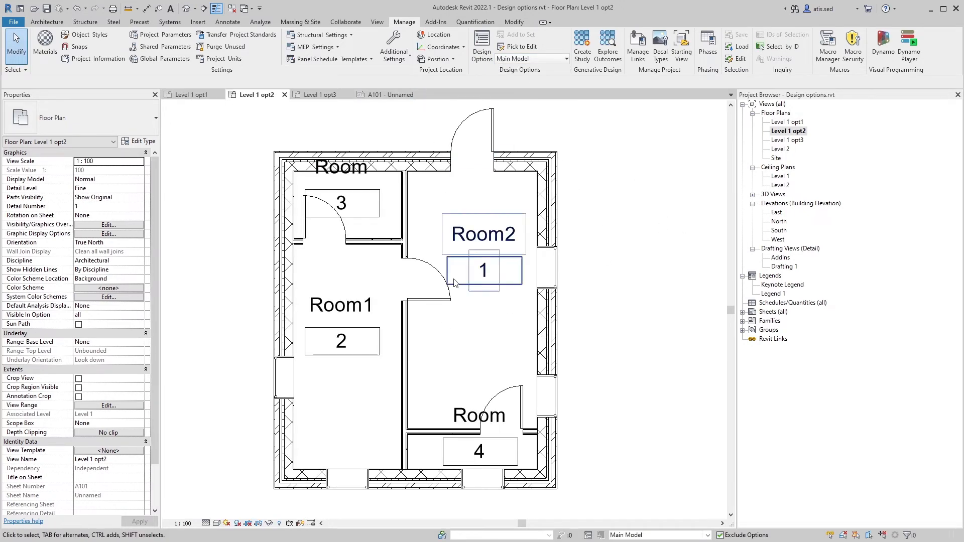
pyautogui.press('v')
pyautogui.press('v')
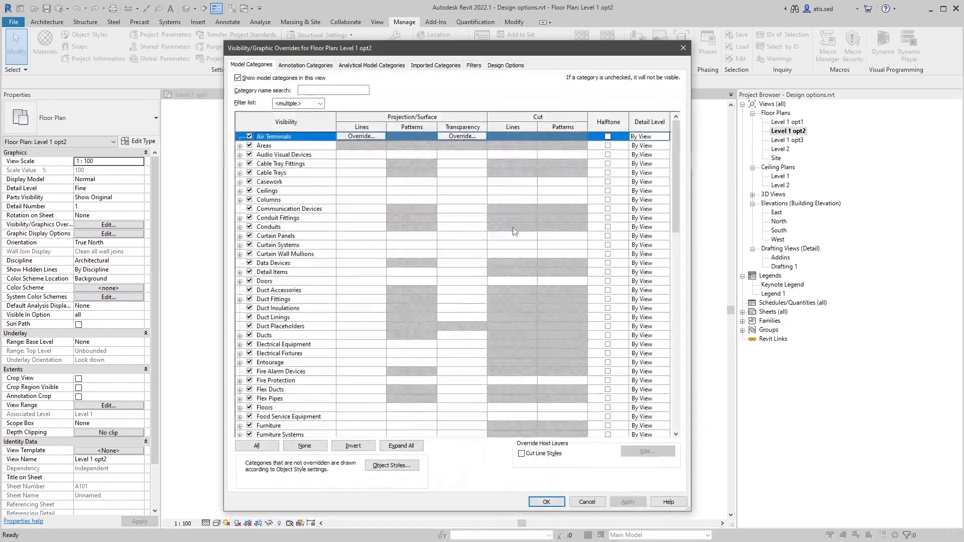
pyautogui.click(505, 65)
pyautogui.click(525, 94)
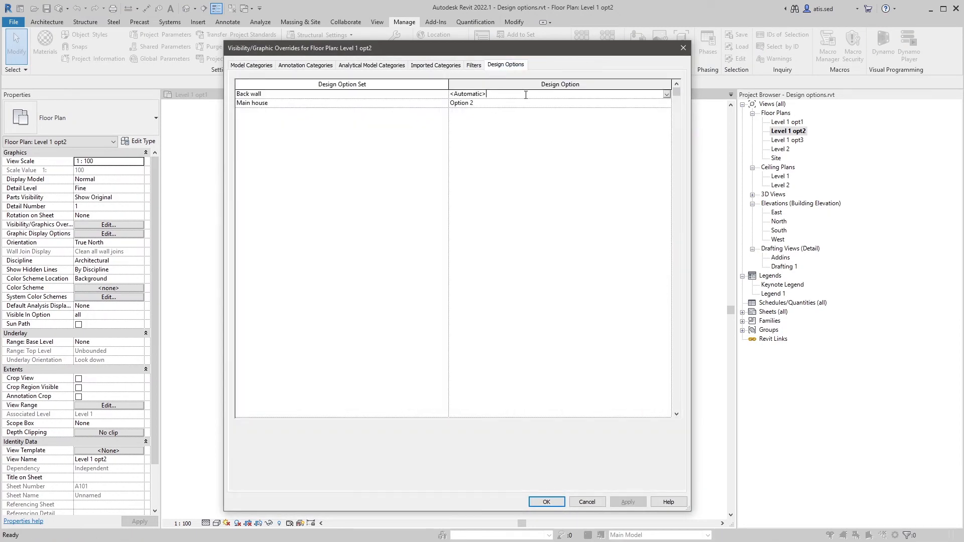
pyautogui.click(666, 94)
pyautogui.click(475, 119)
pyautogui.click(546, 501)
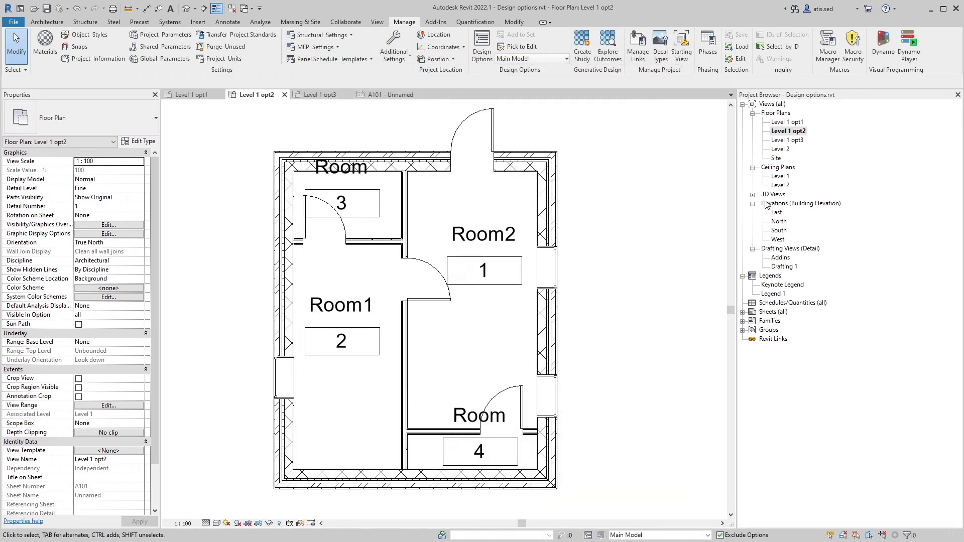
# Open the Level 1 opt3 floor plan and set its Back wall design option visibility to Option 1
pyautogui.doubleClick(783, 141)
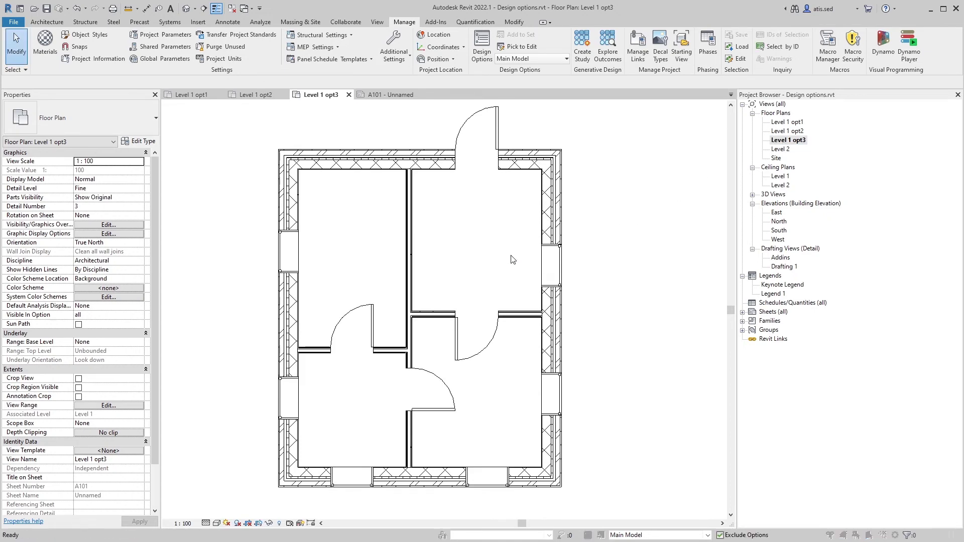
pyautogui.press('v')
pyautogui.press('g')
pyautogui.click(505, 64)
pyautogui.click(621, 94)
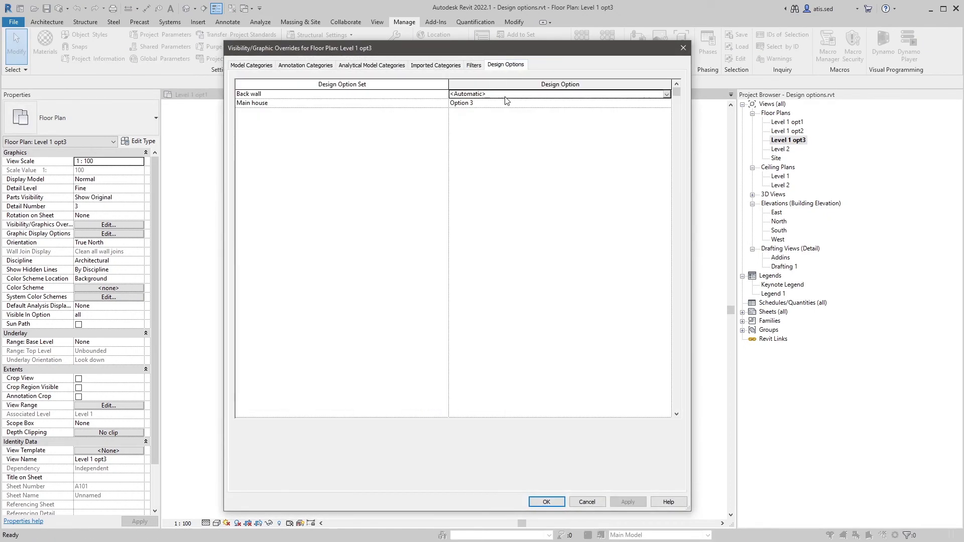
pyautogui.click(667, 94)
pyautogui.click(467, 110)
pyautogui.click(534, 502)
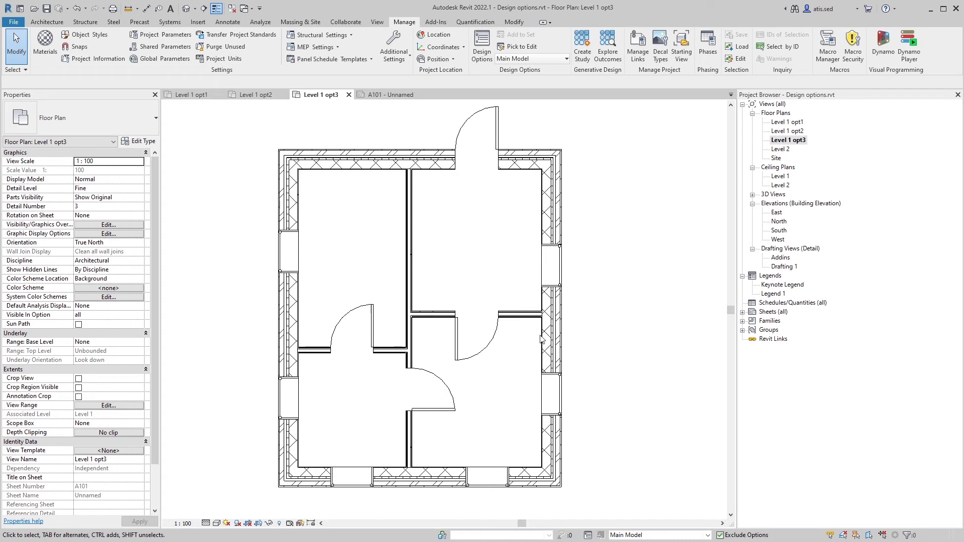
pyautogui.moveTo(413, 181); pyautogui.dragTo(418, 183, button='middle')
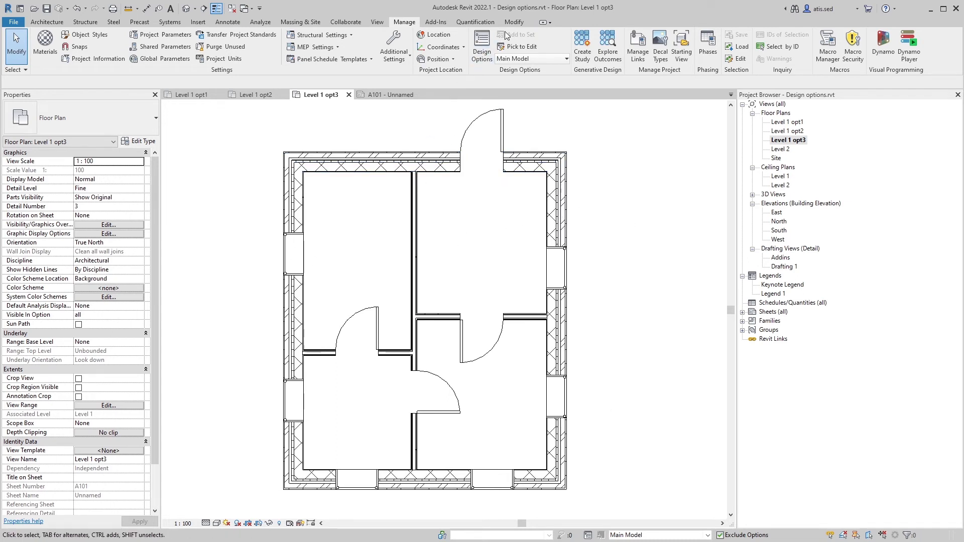
# Make Option 3 the primary option of the Main house set
pyautogui.click(483, 51)
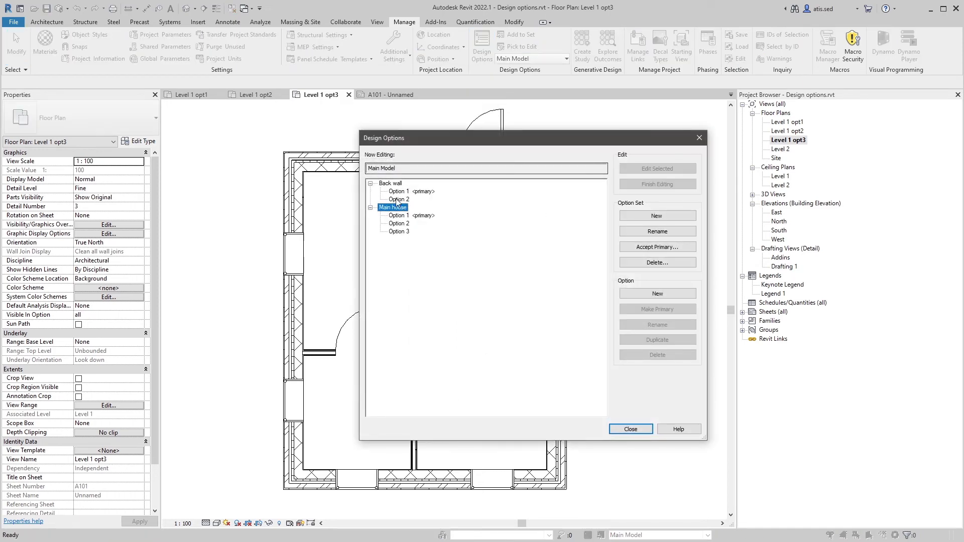
pyautogui.click(401, 223)
pyautogui.click(405, 231)
pyautogui.click(668, 309)
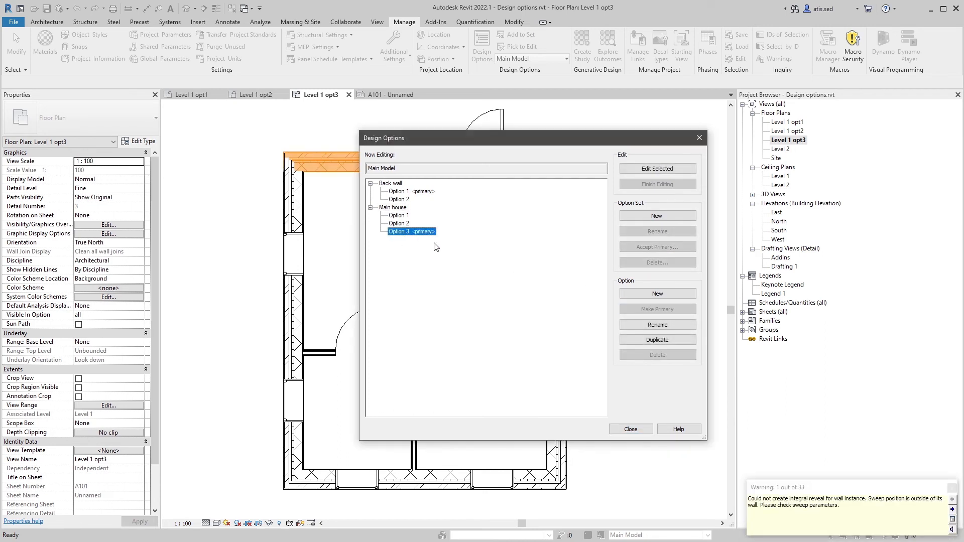
# Make Option 2 the primary option of the Back wall set and close the design option settings
pyautogui.click(401, 199)
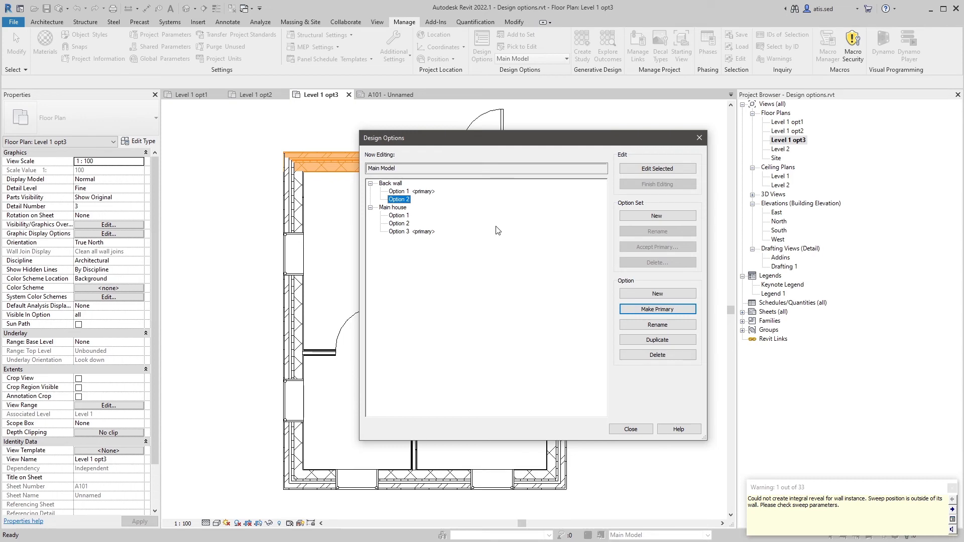
pyautogui.click(652, 313)
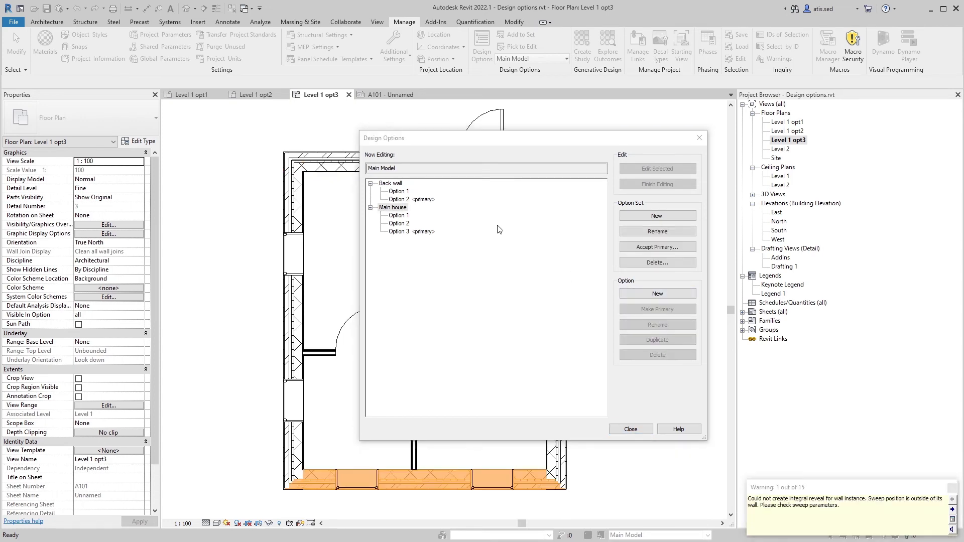
pyautogui.click(632, 430)
pyautogui.click(608, 368)
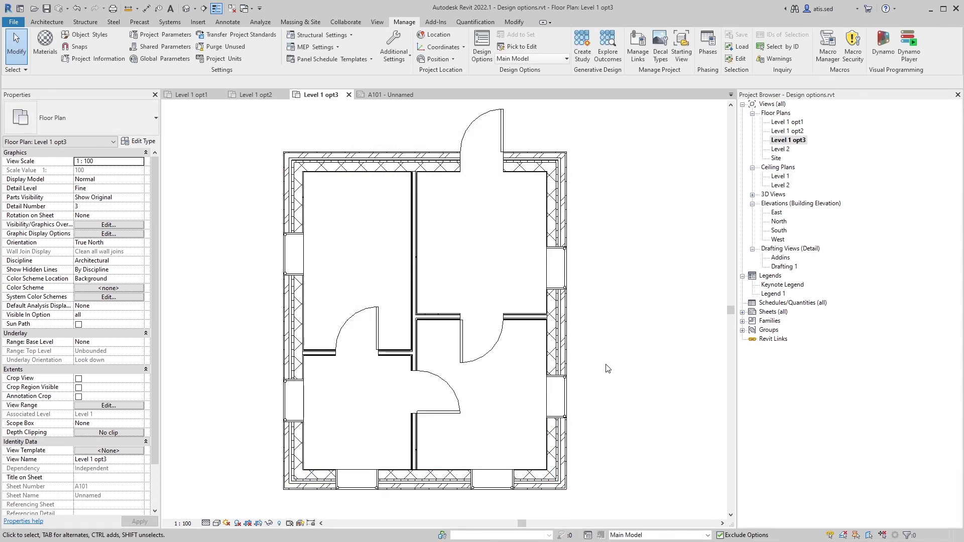
# Accept the primary option of the Main house set, deleting the dedicated views Level 1 opt1 and Level 1 opt2
pyautogui.click(482, 48)
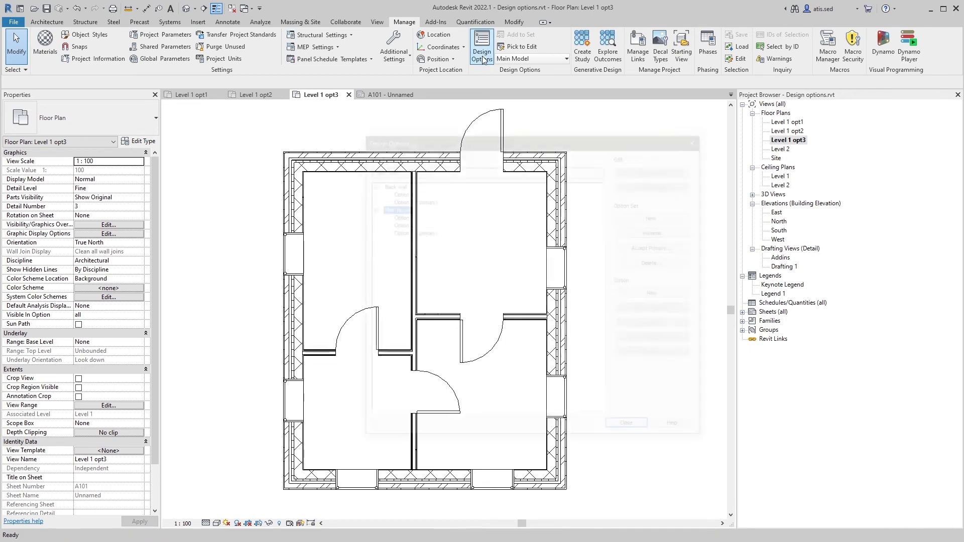
pyautogui.click(395, 216)
pyautogui.click(394, 208)
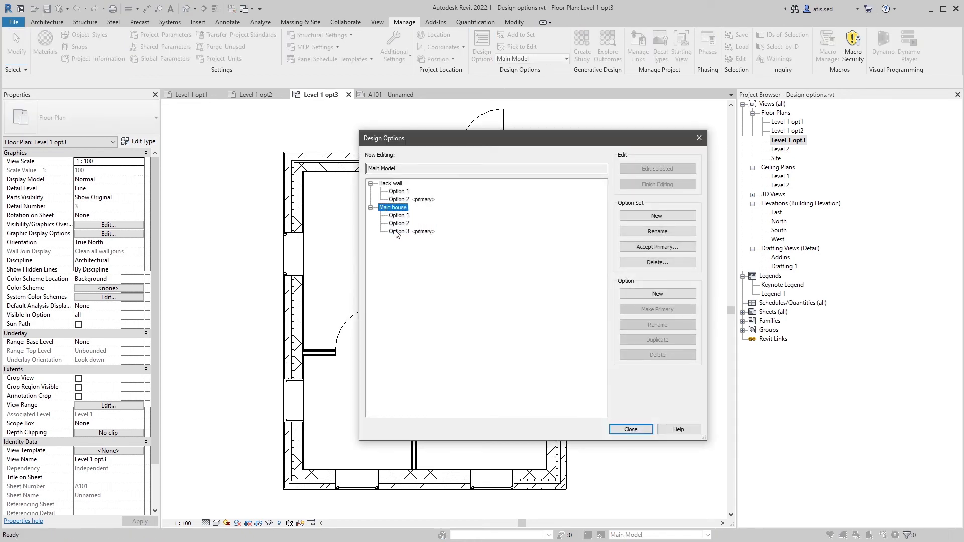
pyautogui.click(430, 233)
pyautogui.click(394, 208)
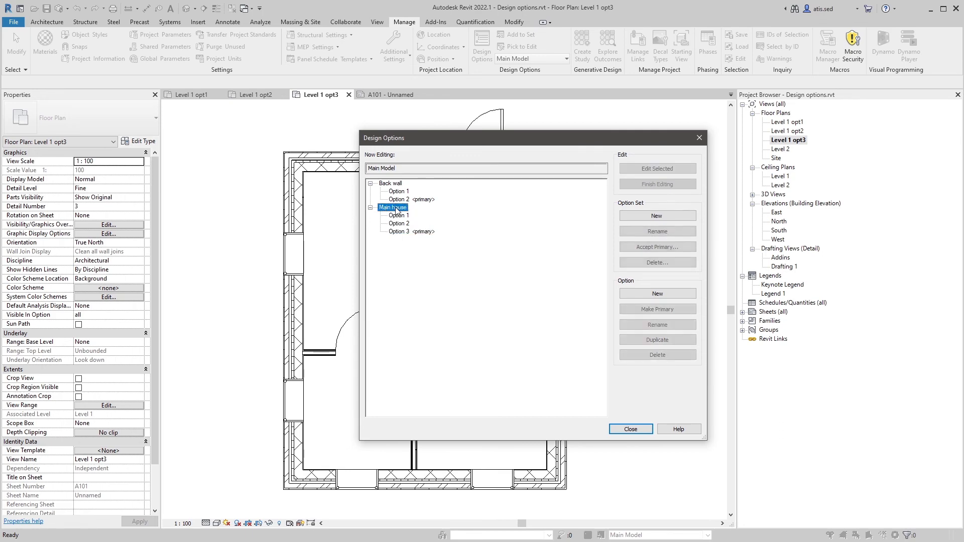
pyautogui.click(658, 247)
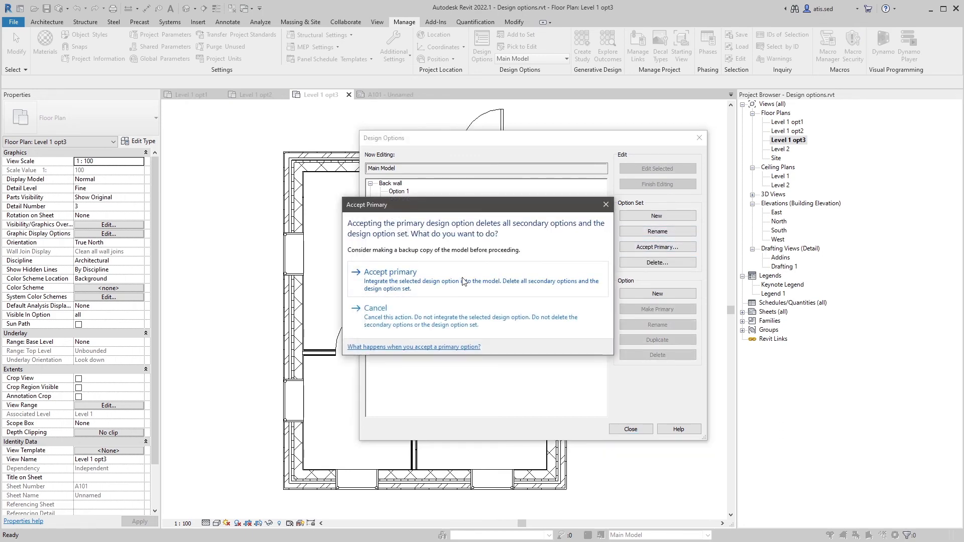
pyautogui.click(420, 278)
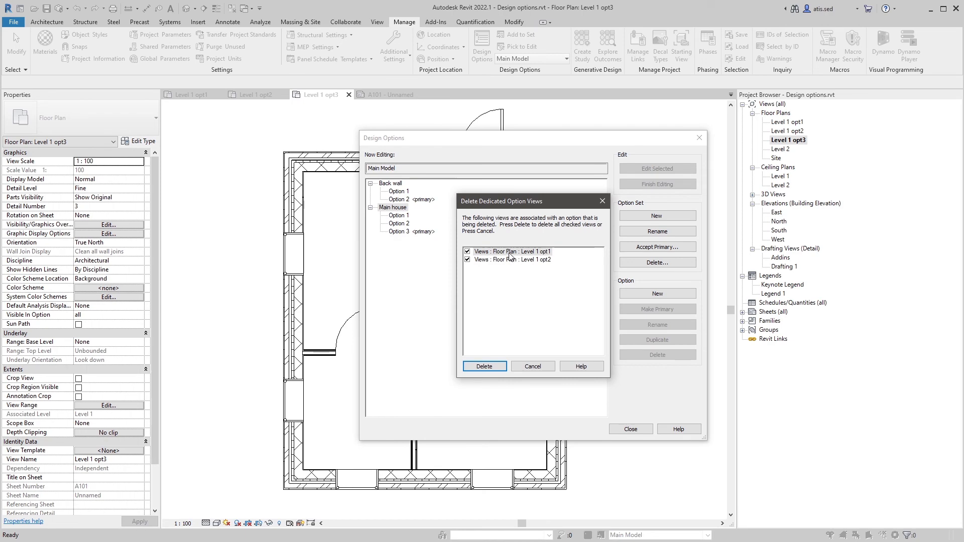
pyautogui.click(484, 367)
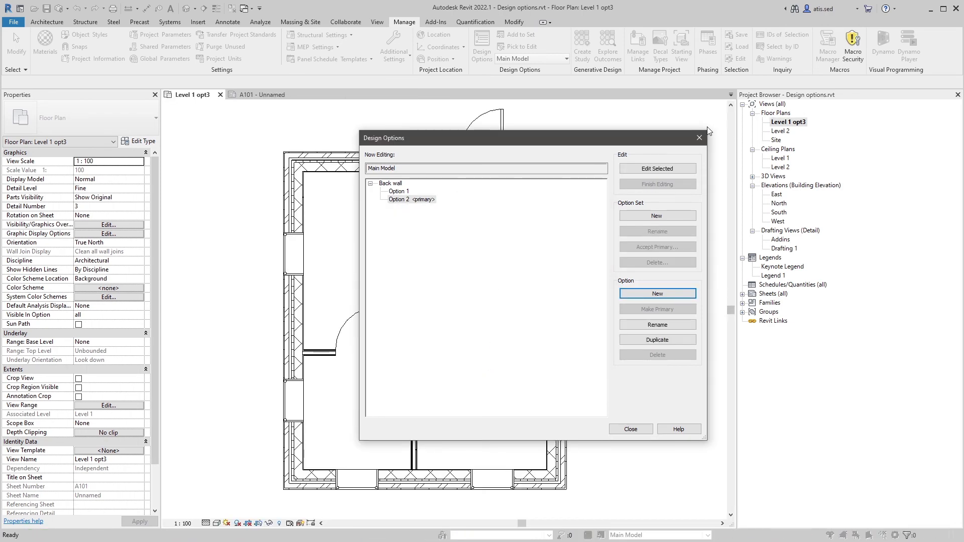
# Accept the primary option of the Back wall set while keeping the Level 1 opt3 view, and reopen that floor plan
pyautogui.click(391, 183)
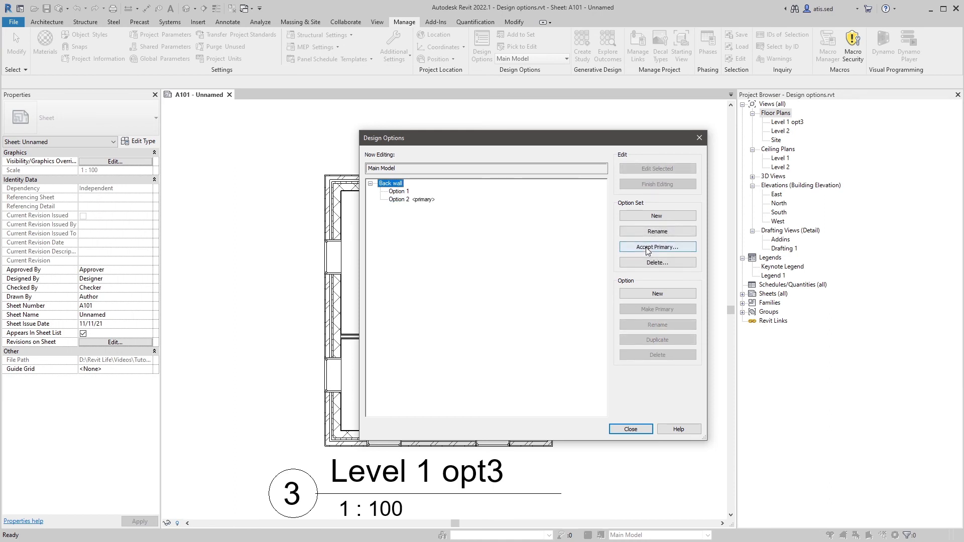
pyautogui.click(648, 247)
pyautogui.click(417, 279)
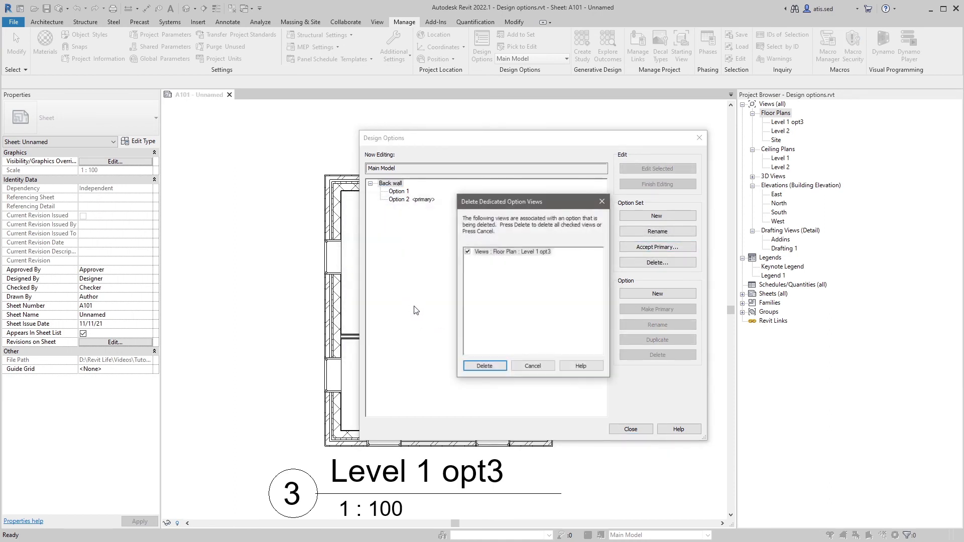
pyautogui.click(467, 252)
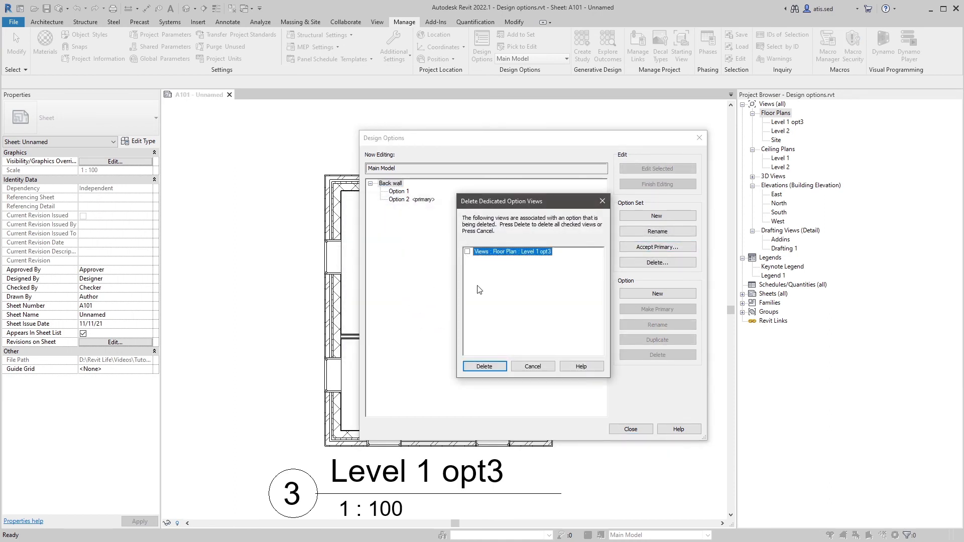
pyautogui.click(488, 367)
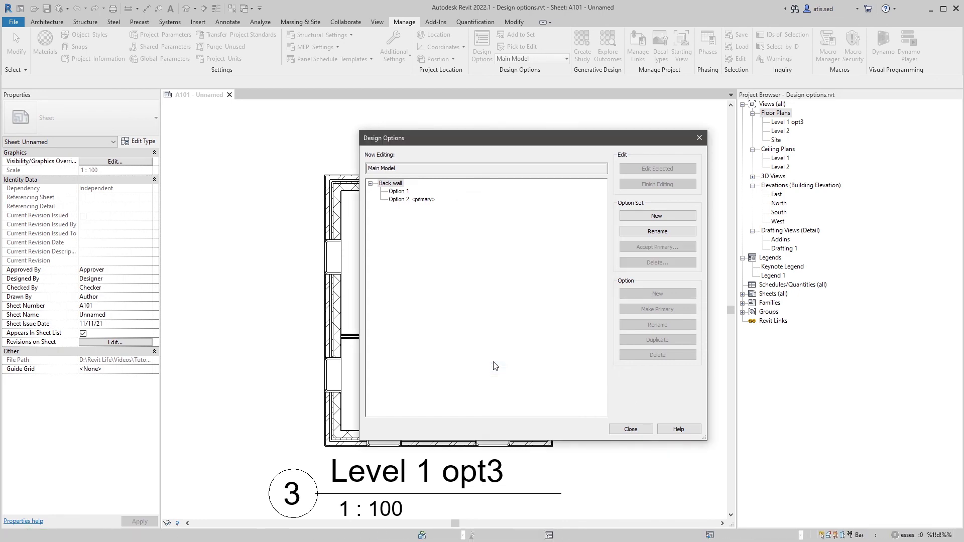
pyautogui.click(630, 428)
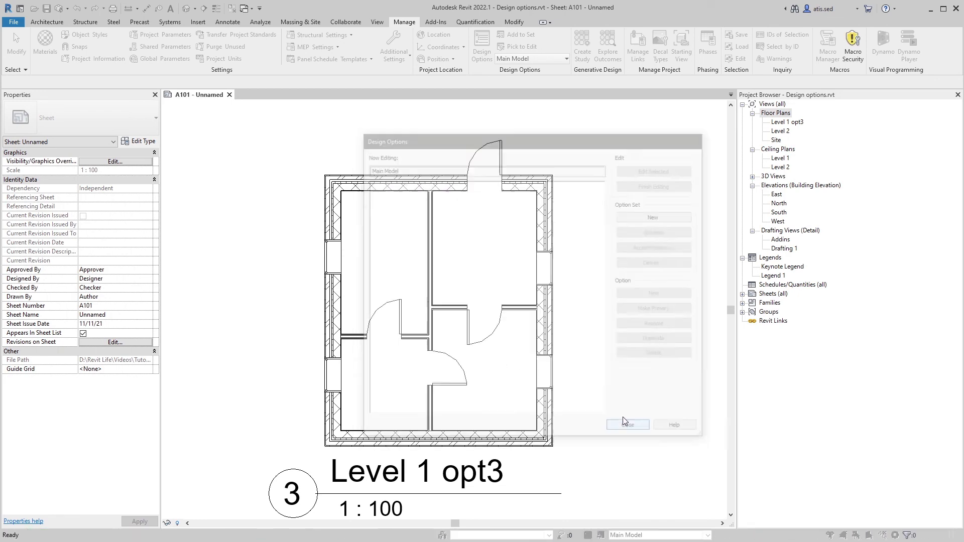
pyautogui.doubleClick(787, 122)
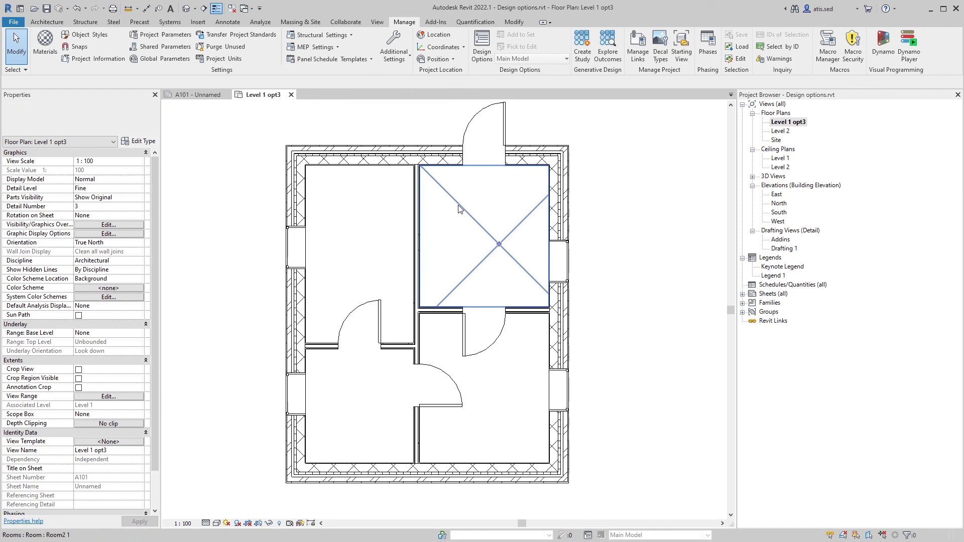